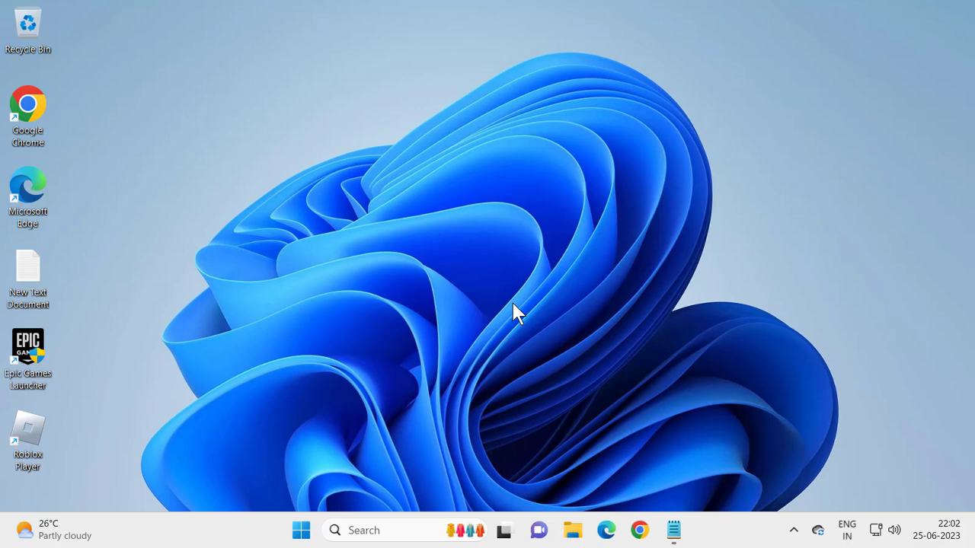
Step: Run %localappdata% from the Run dialog to open the AppData\Local folder
right_click(302, 531)
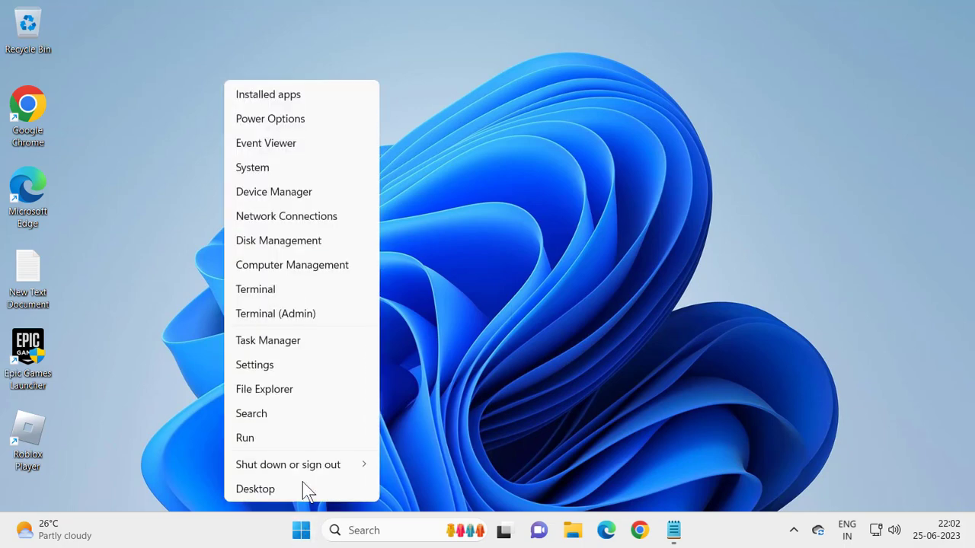
click(304, 440)
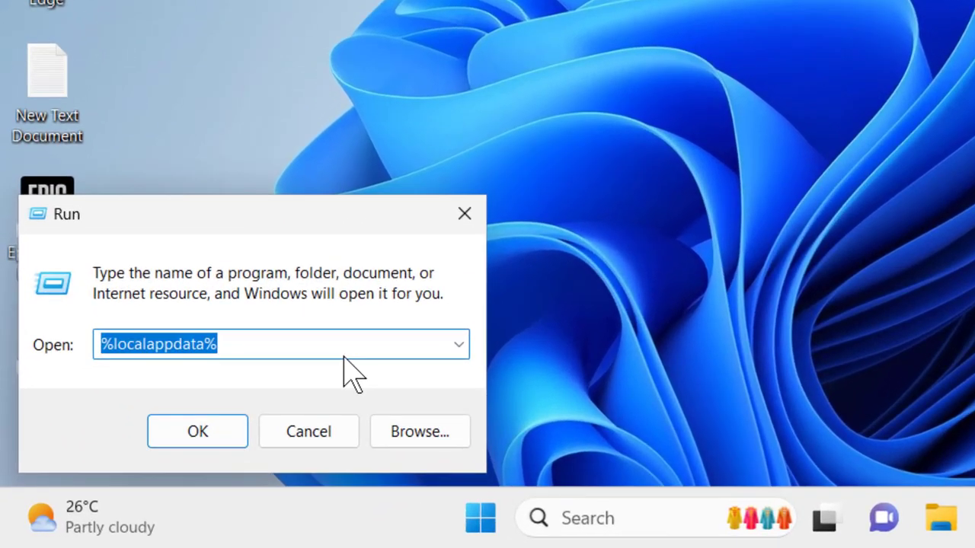
text(%)
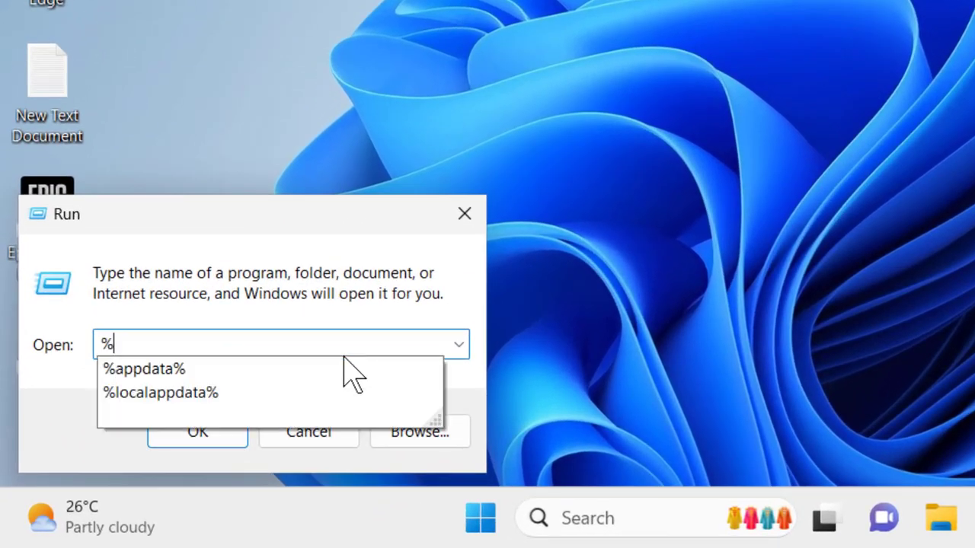
text(localappdat)
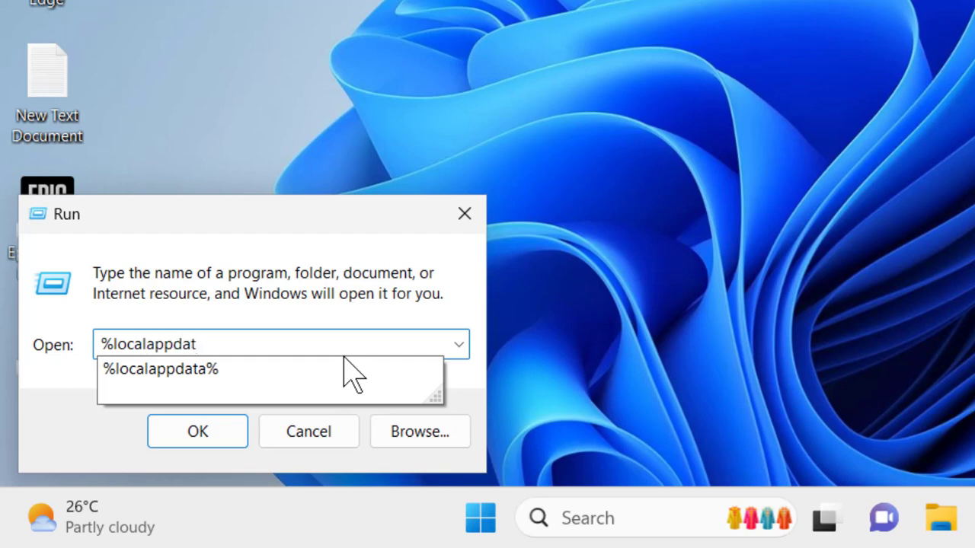
text(a%)
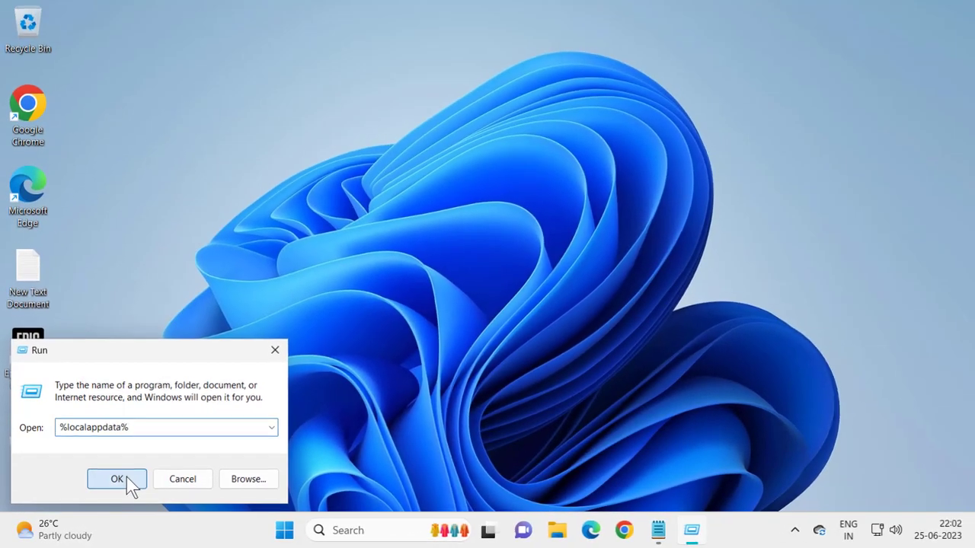
click(197, 431)
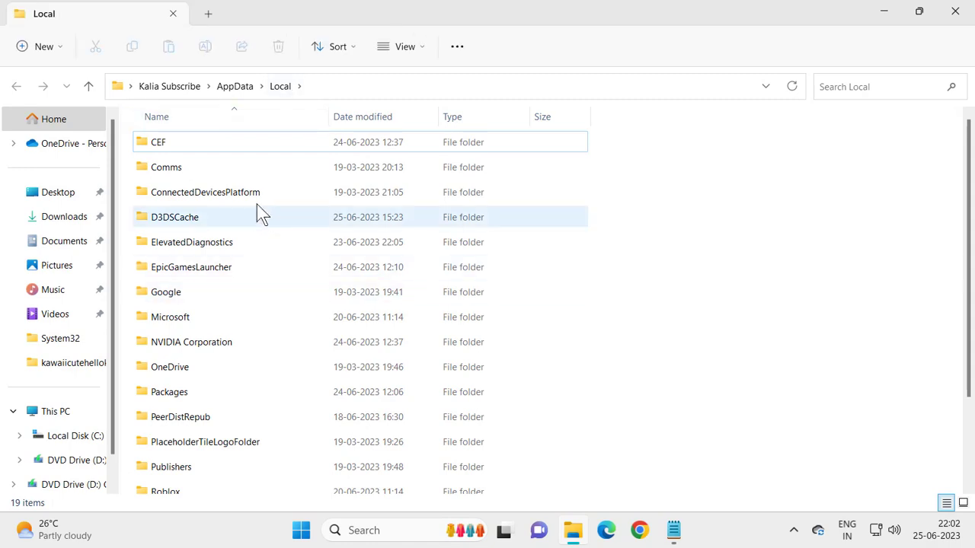
click(189, 320)
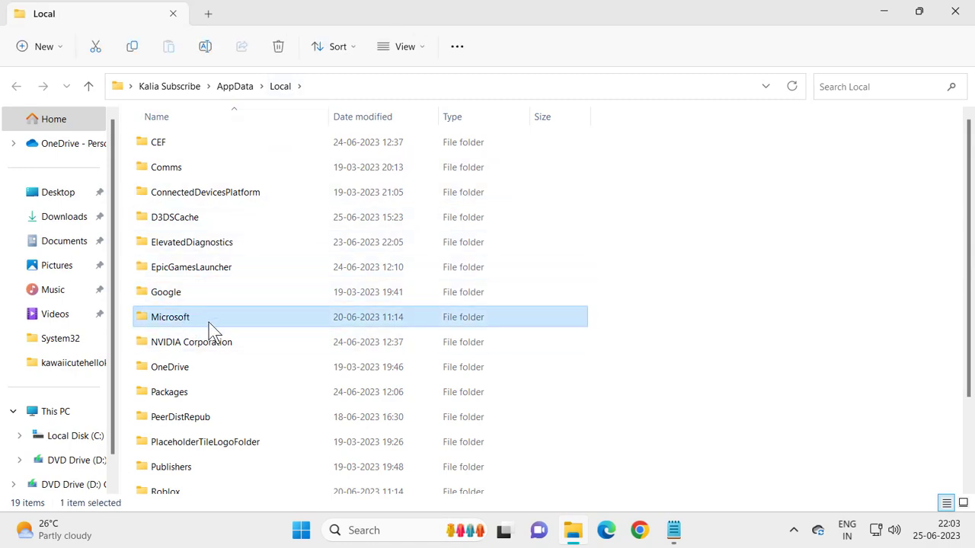
key(r)
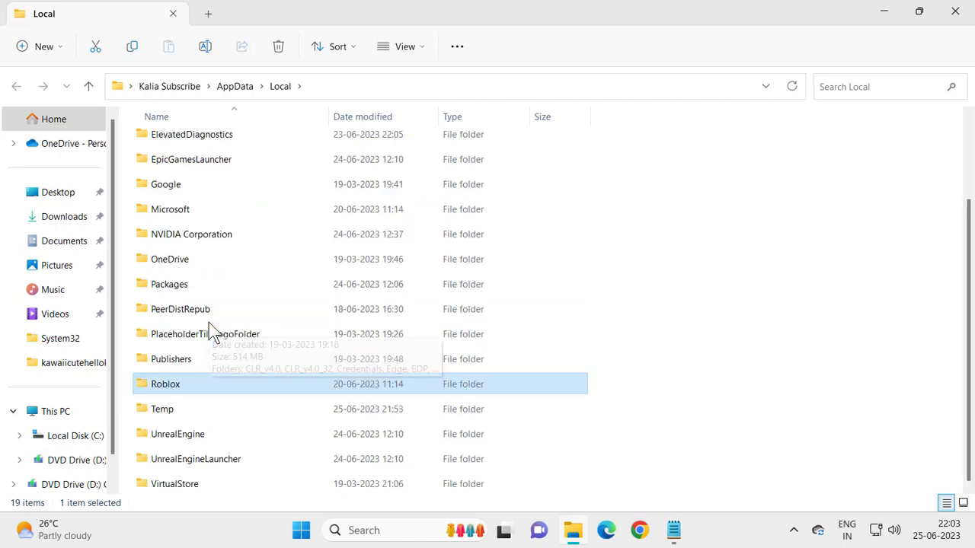
right_click(186, 391)
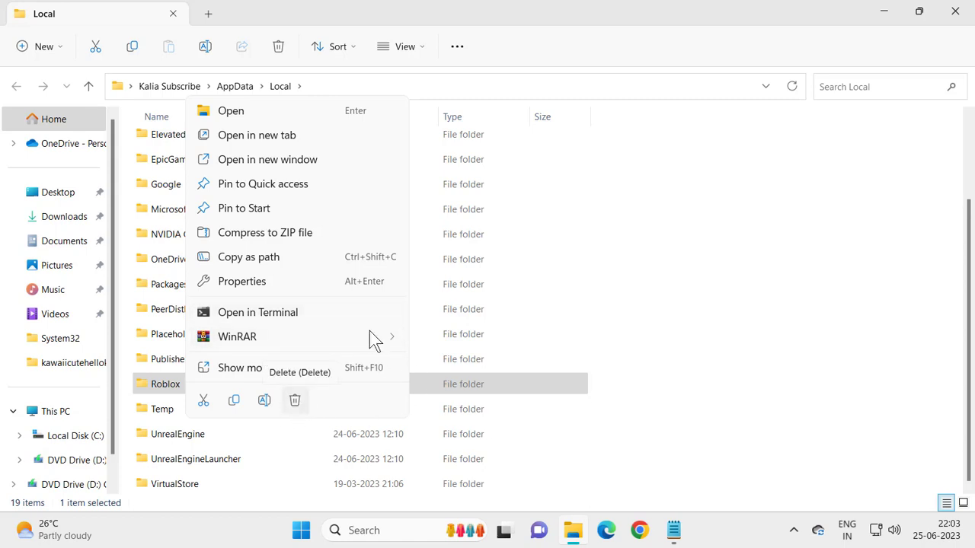
click(658, 287)
click(656, 281)
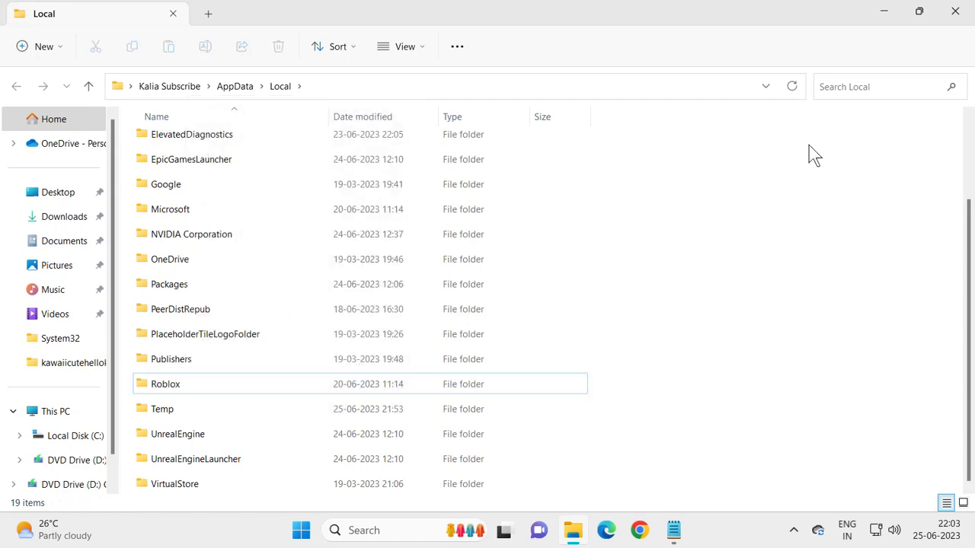
click(957, 12)
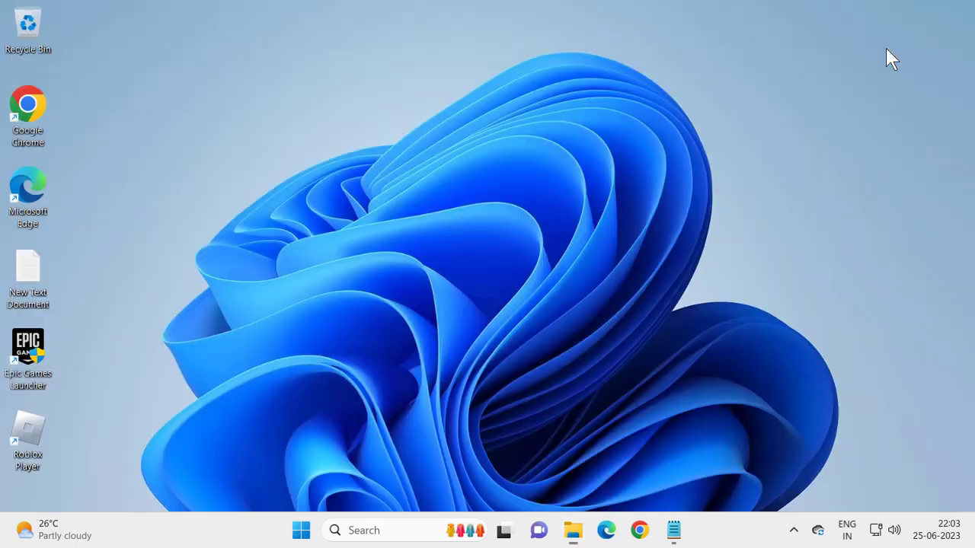
Step: Launch Chrome and go to Settings > Privacy and security > Cookies and other site data
click(640, 533)
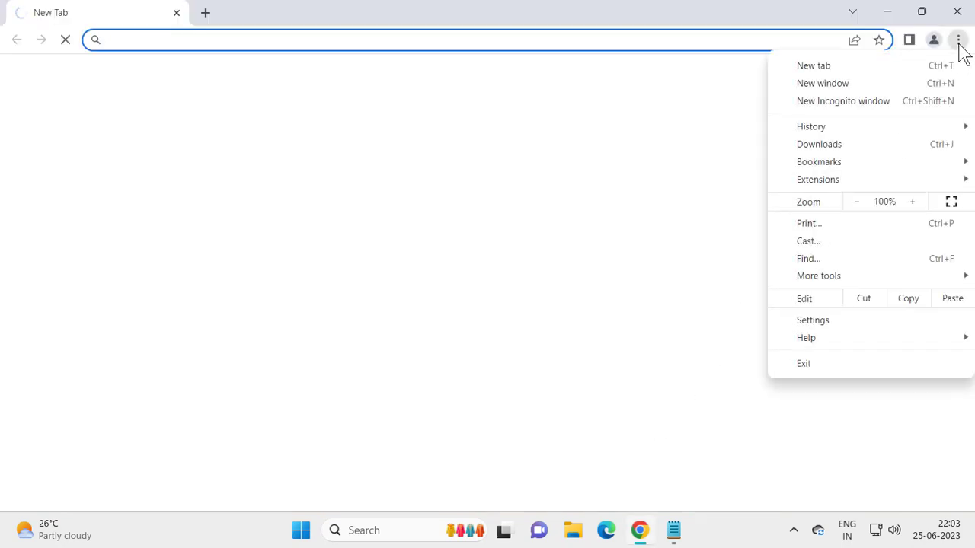
click(816, 327)
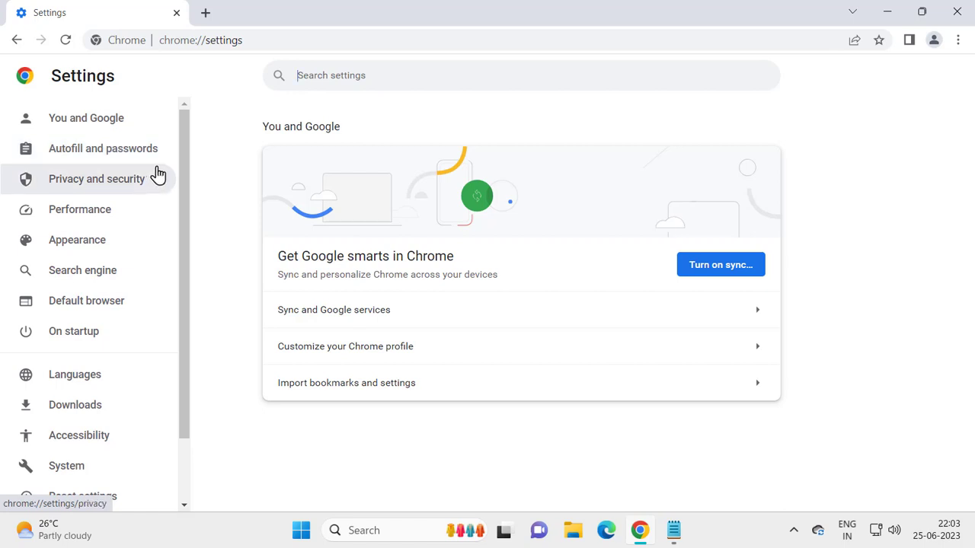
click(120, 185)
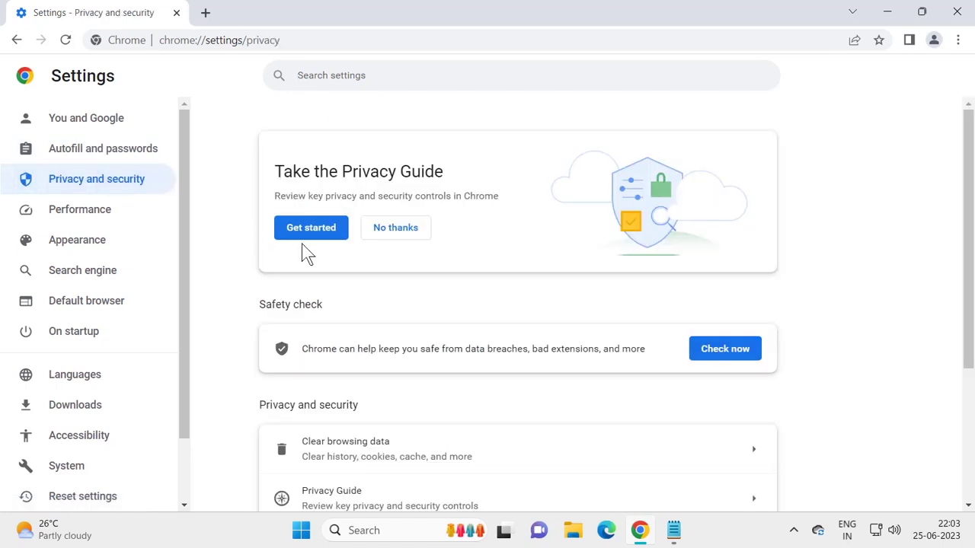
scroll(307, 253, down, 3)
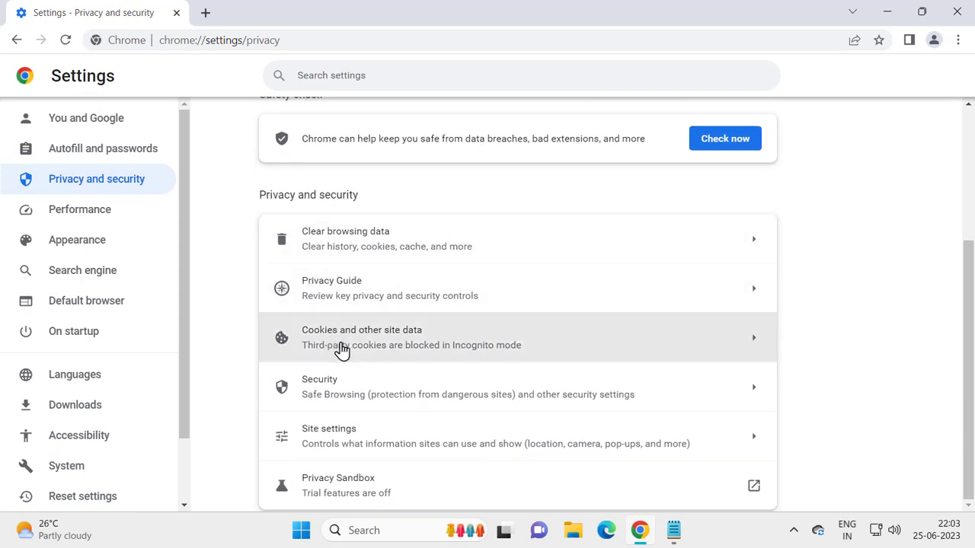
click(381, 355)
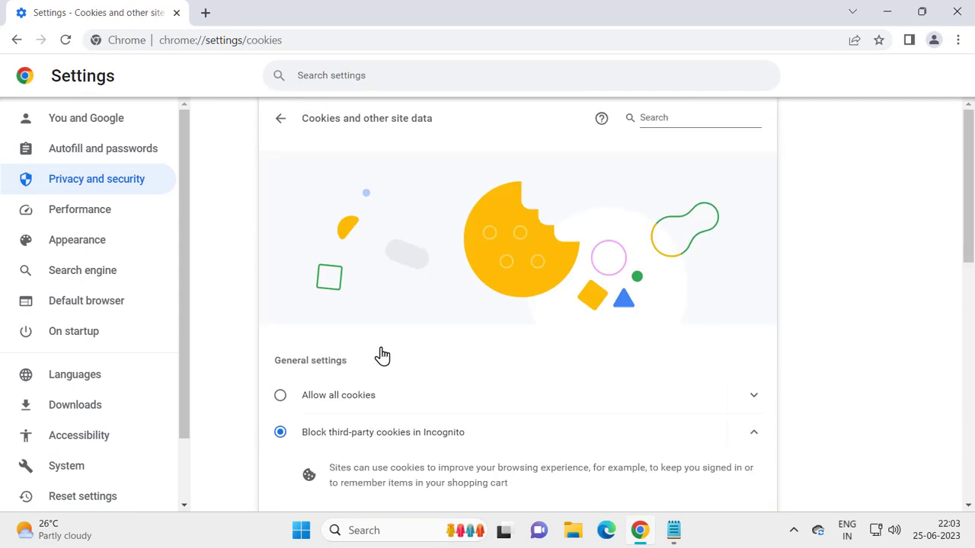
scroll(384, 352, down, 4)
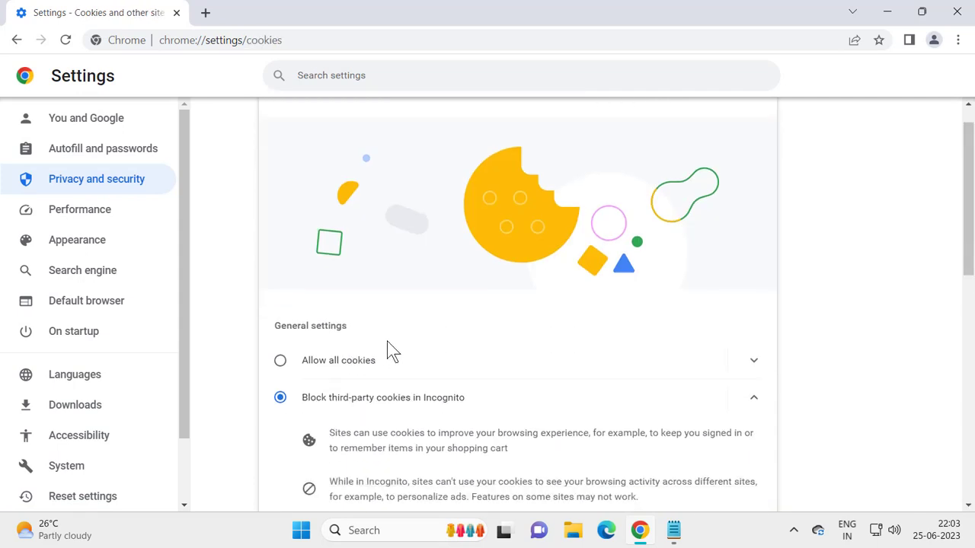
scroll(384, 350, down, 2)
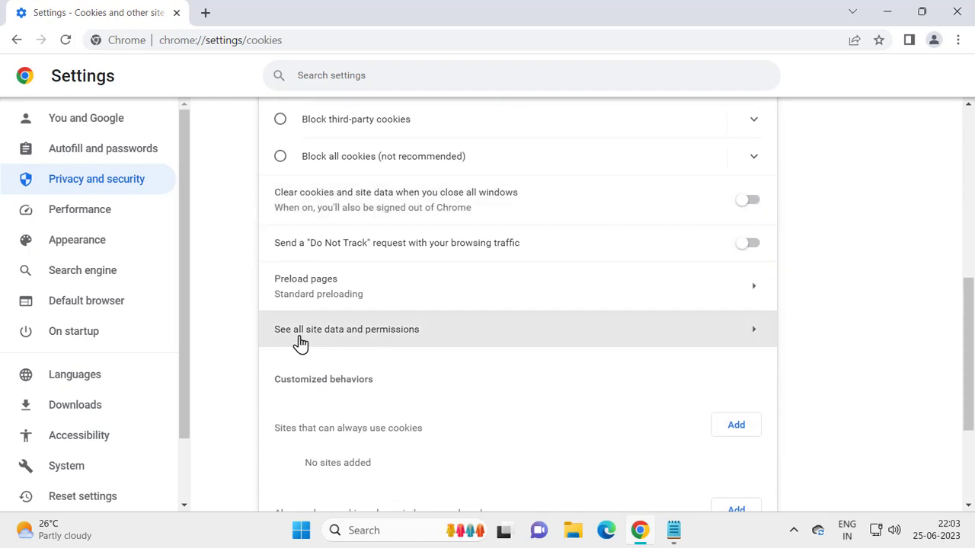
Step: Filter All sites by 'robl' to list roblox.com and robloxplayerexe.net, then try deleting roblox.com's data
click(383, 337)
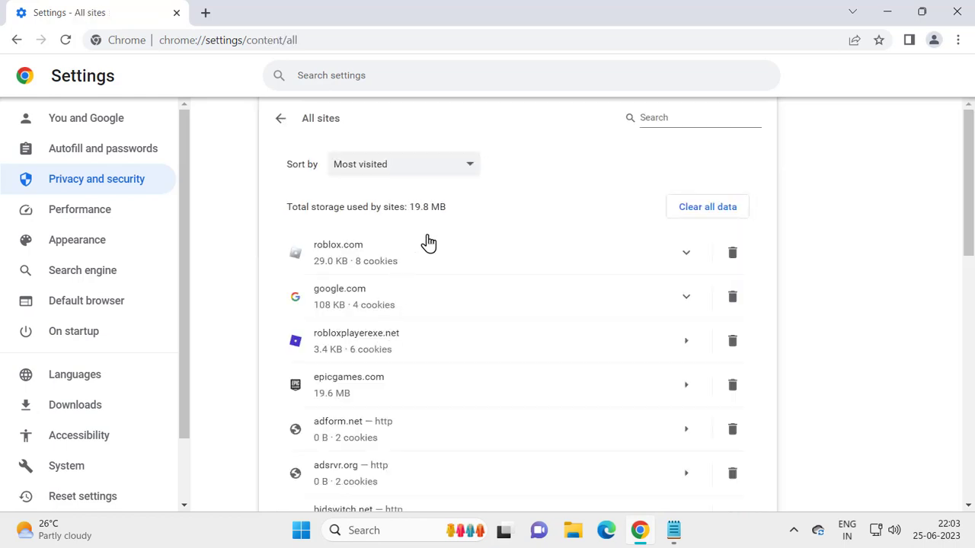
click(705, 120)
text(roble)
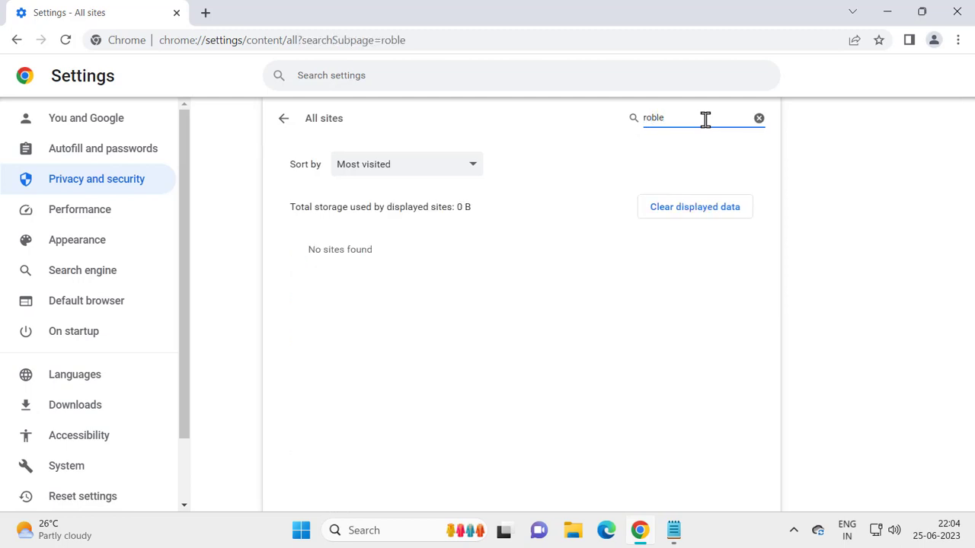
key(BackSpace)
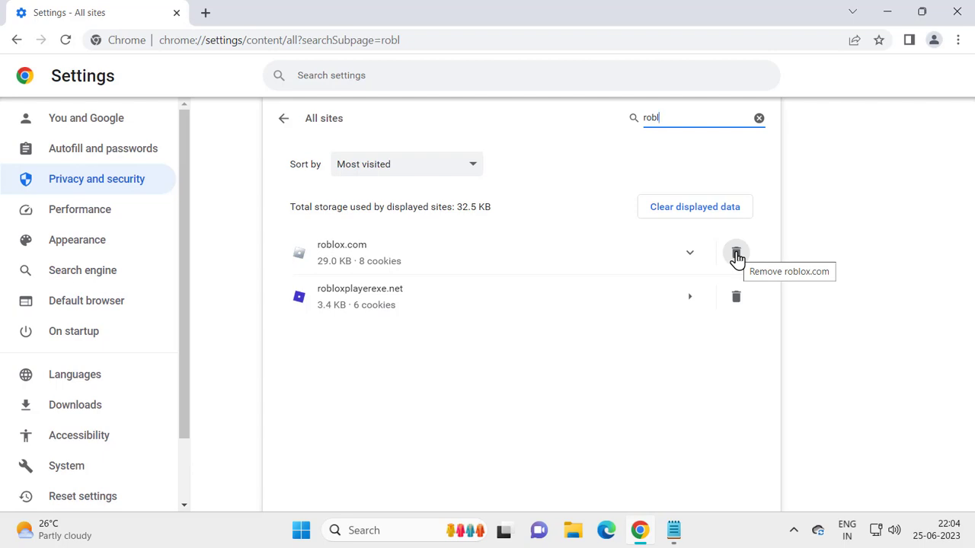
click(591, 347)
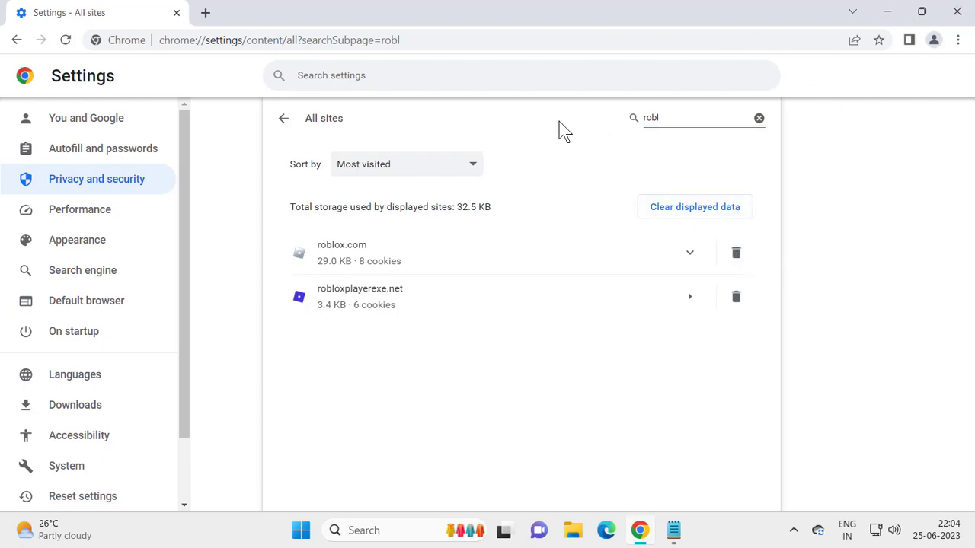
Step: Close Chrome and search 'allow an app' to open Allow an app through Windows Firewall
click(960, 14)
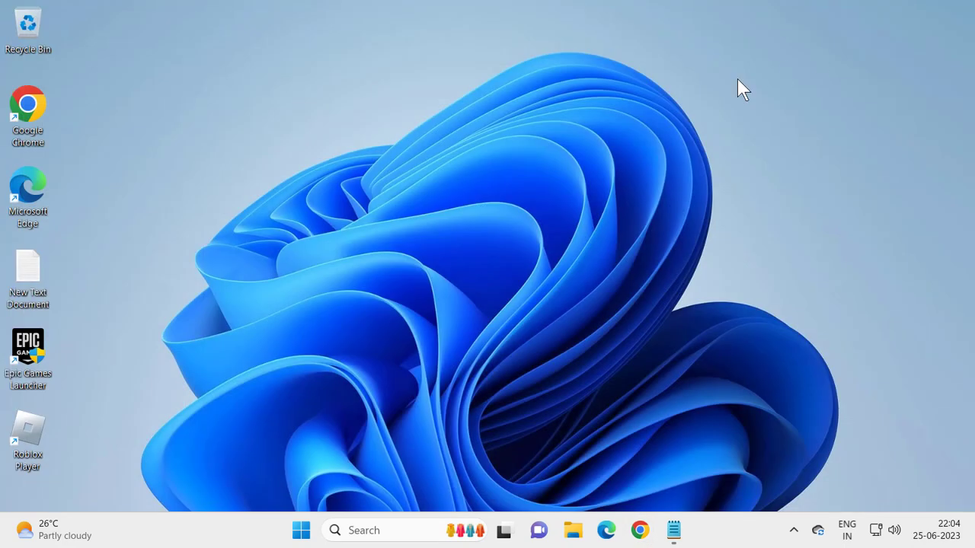
click(388, 536)
text(allow)
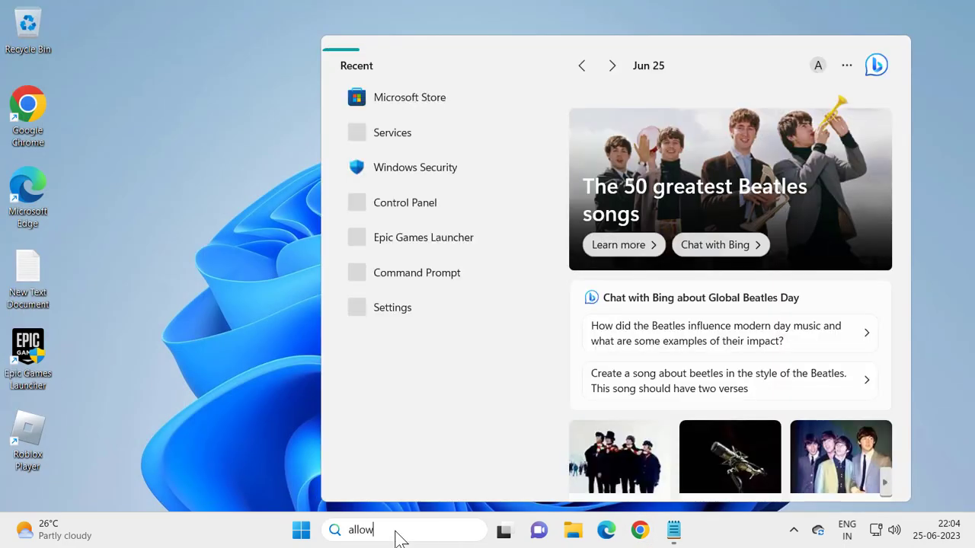
text( an app)
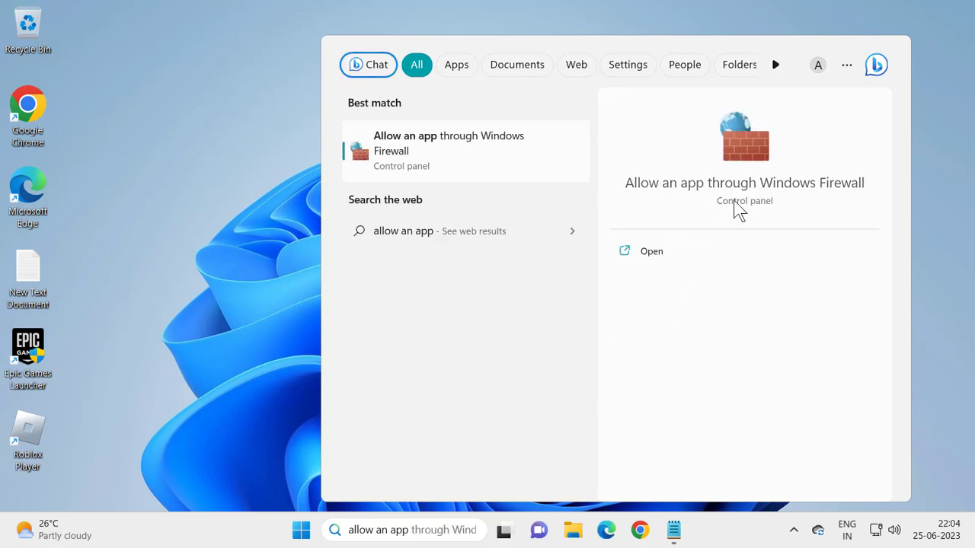
click(656, 253)
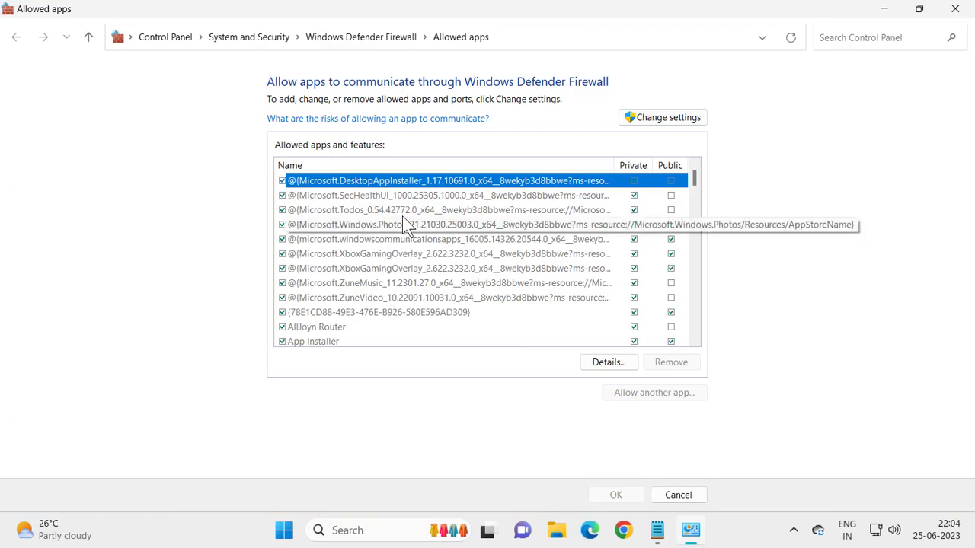
Step: Scroll the allowed apps list to check the Roblox and Roblox Game Client entries
text(rem)
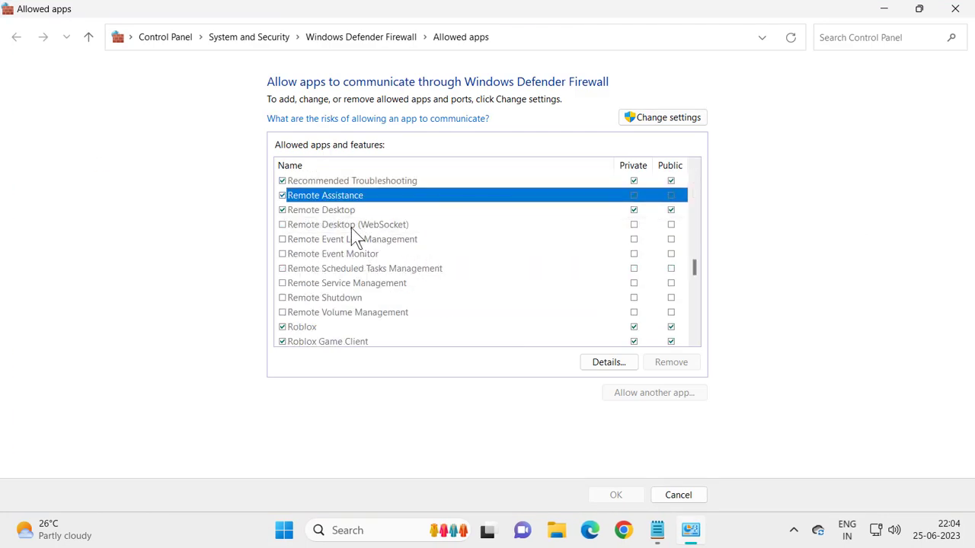
key(Down)
key(Down)
key(Down)
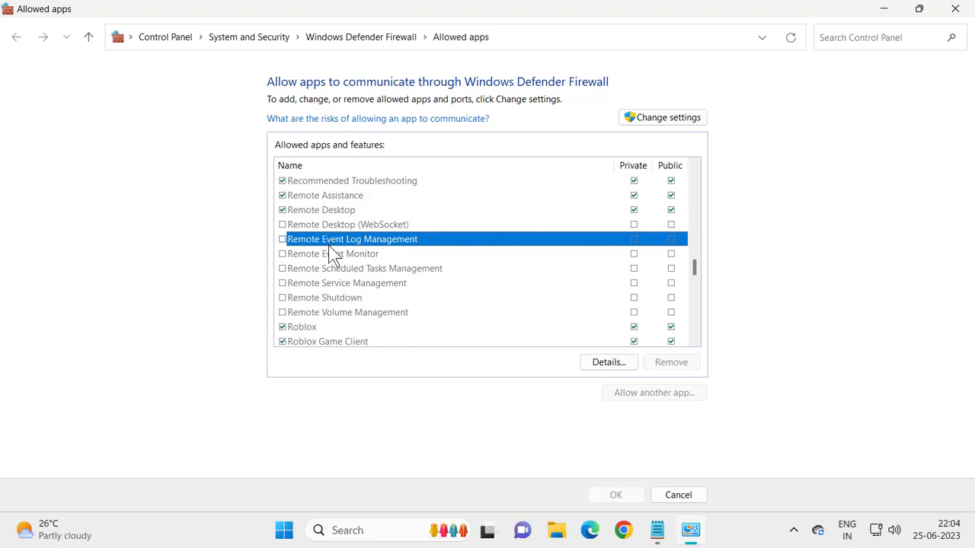
key(Down)
key(Down)
scroll(348, 288, down, 1)
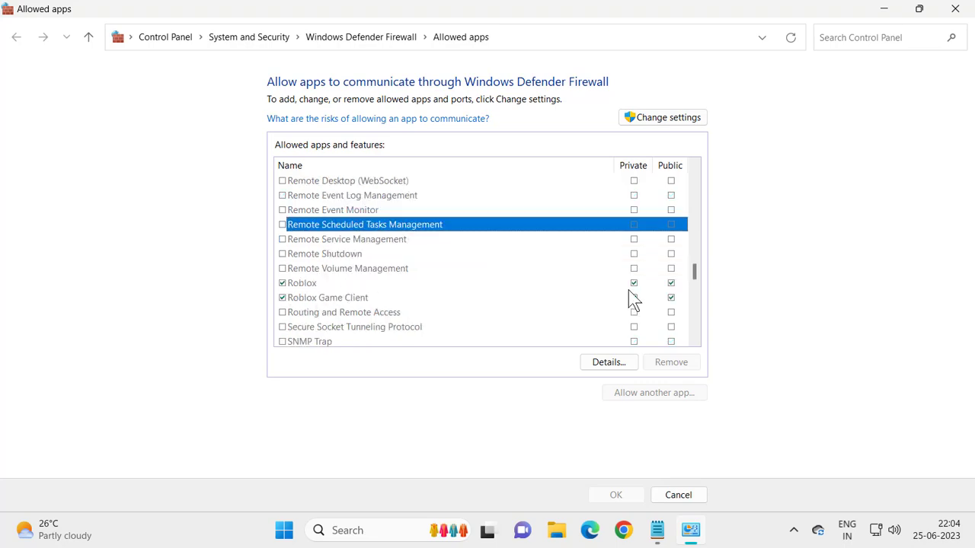
click(501, 298)
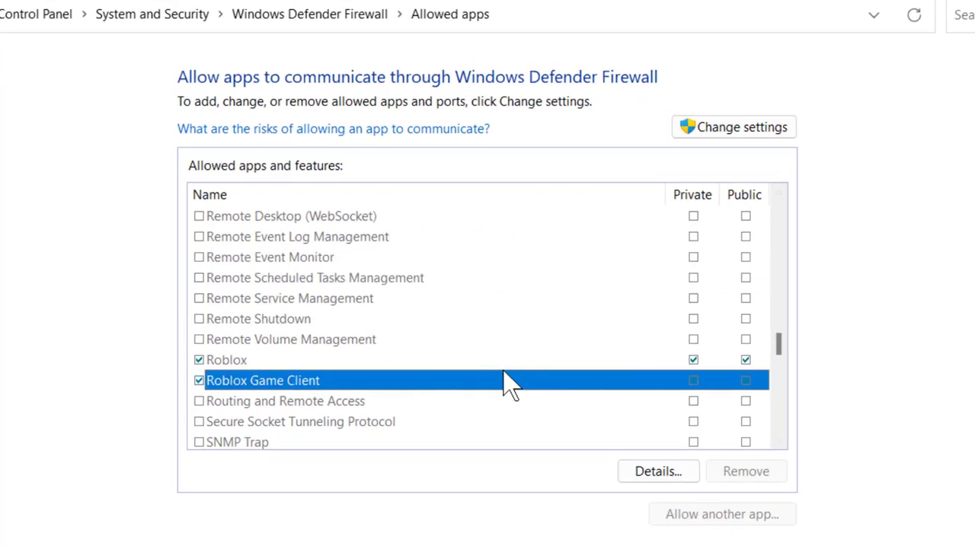
click(442, 361)
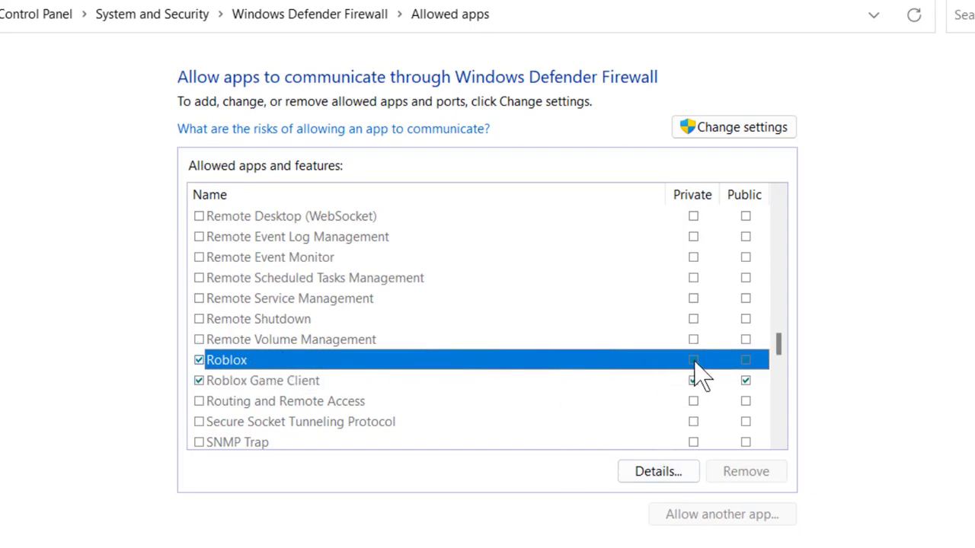
click(661, 341)
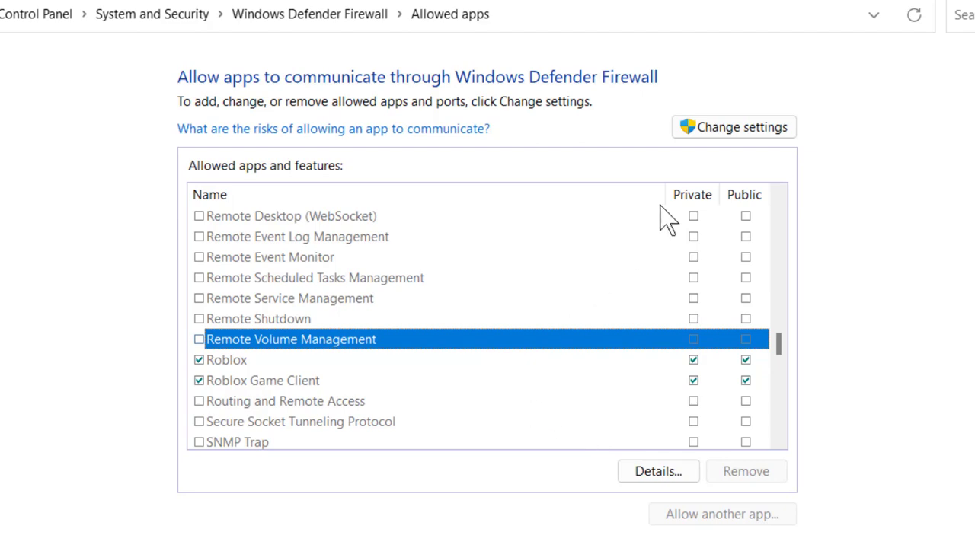
Step: Unlock the list with Change settings, open and cancel Allow another app, then minimize the window
click(725, 128)
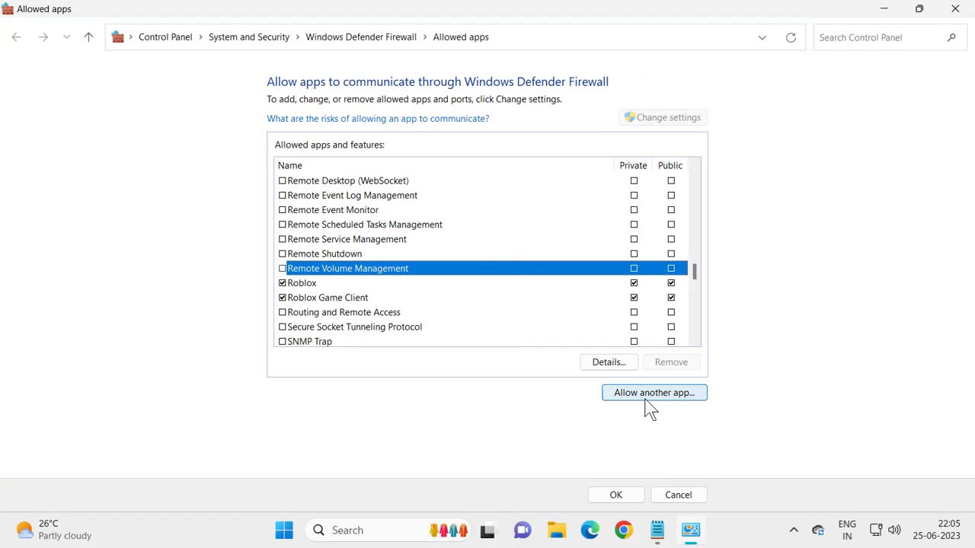
click(646, 402)
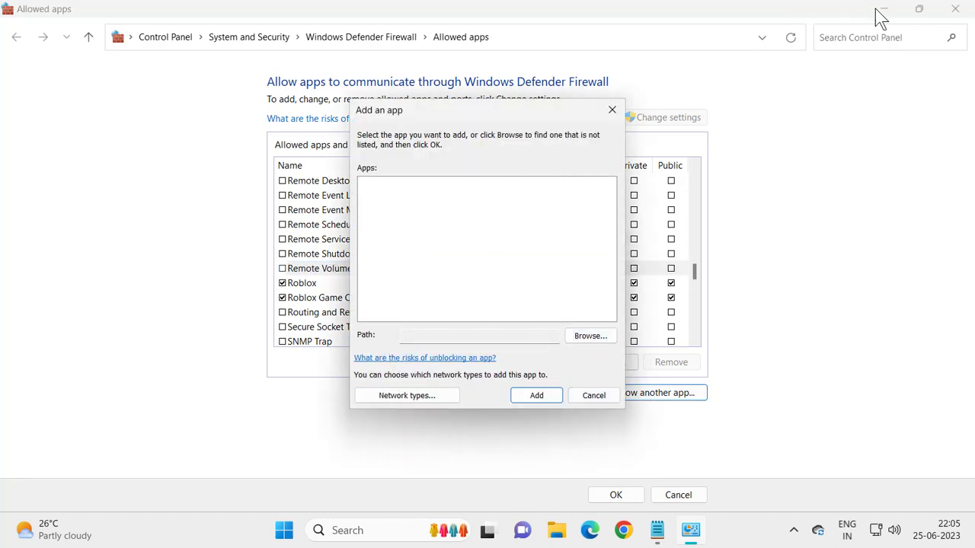
click(586, 394)
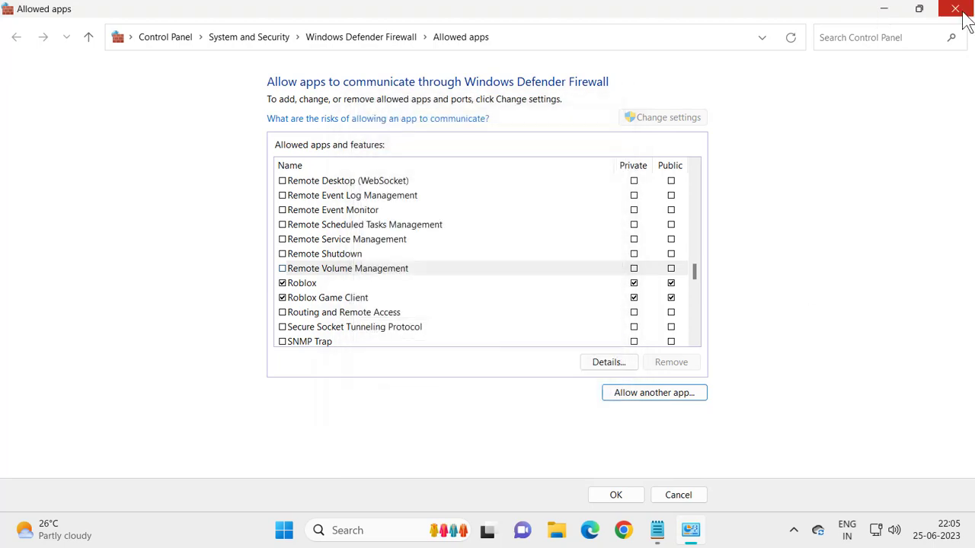
click(884, 10)
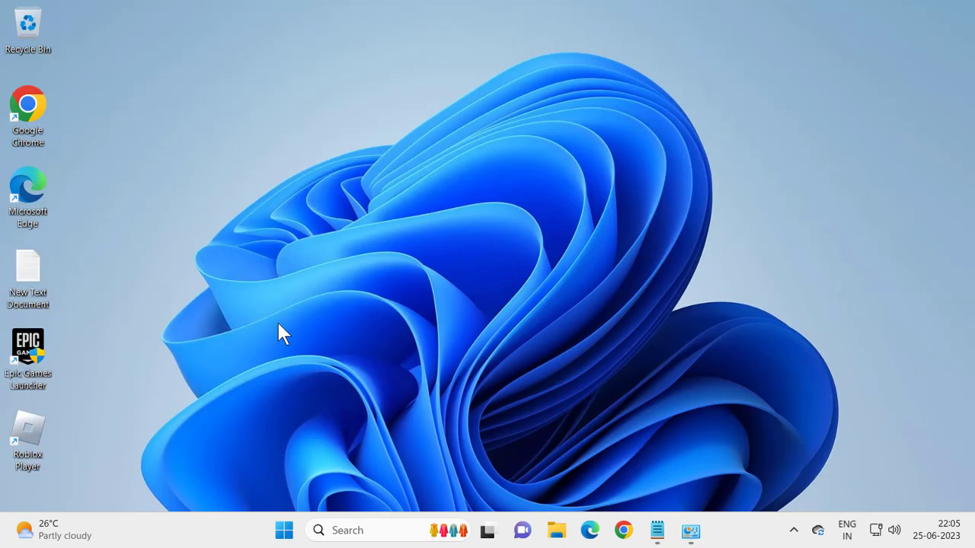
Step: Open Roblox Player's file location, copy the version-e28adbc917f34900 folder path, and close Explorer
right_click(27, 445)
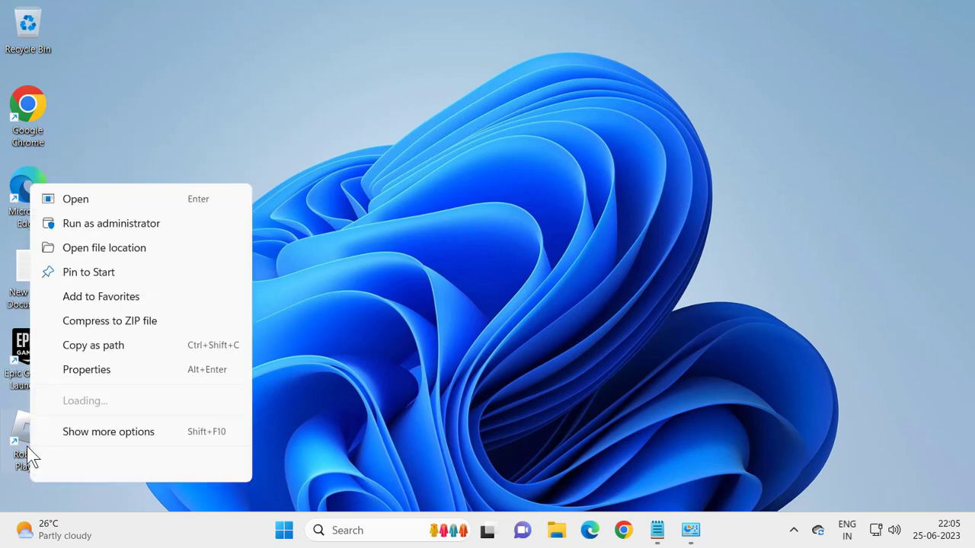
click(114, 248)
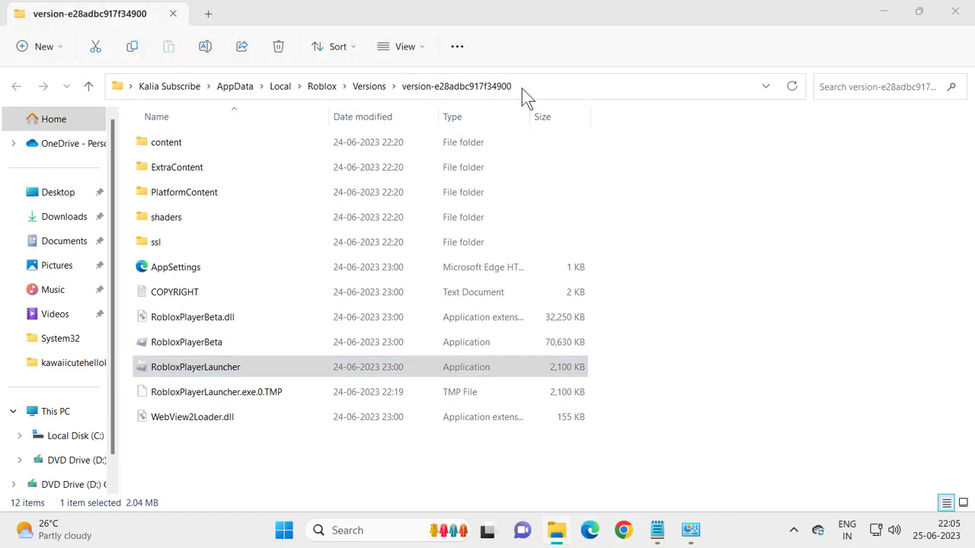
double_click(533, 81)
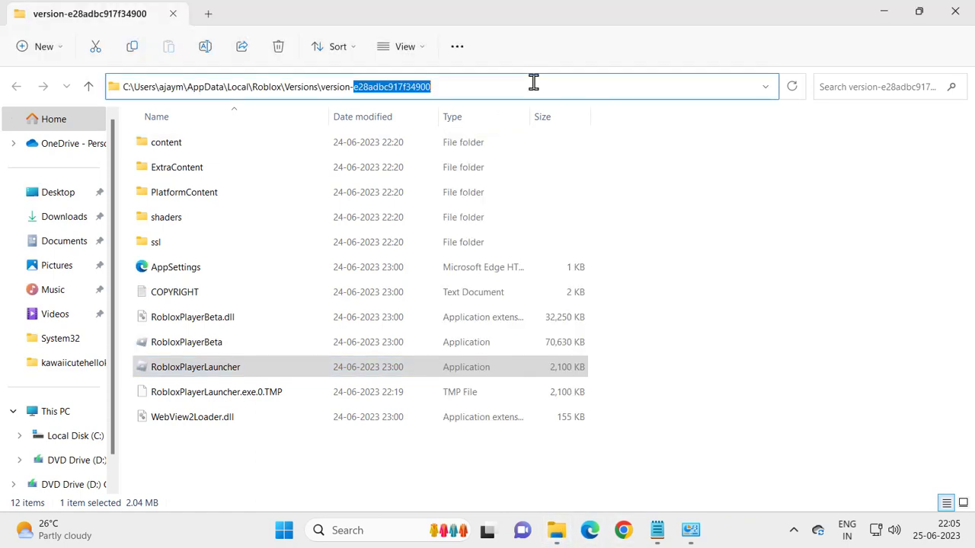
drag(492, 85, 79, 87)
right_click(208, 86)
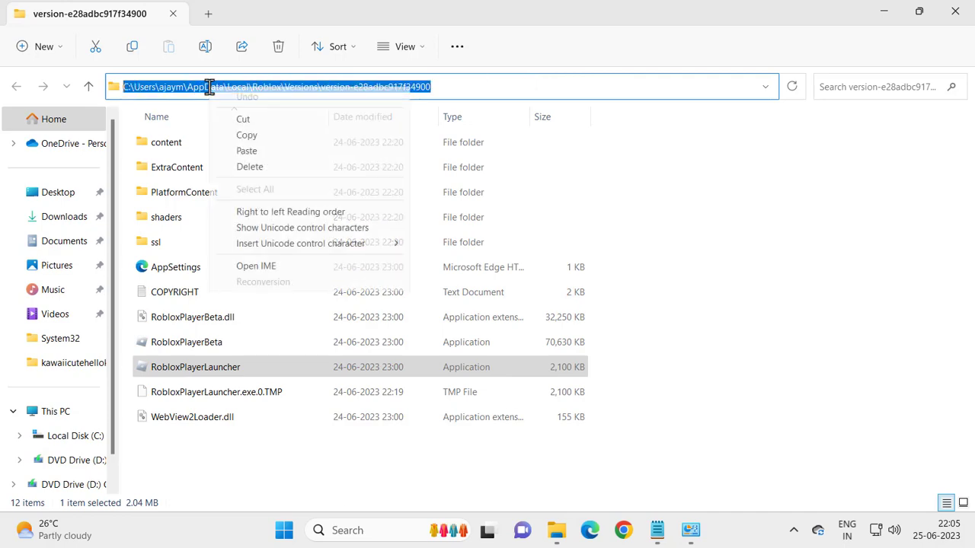
click(246, 137)
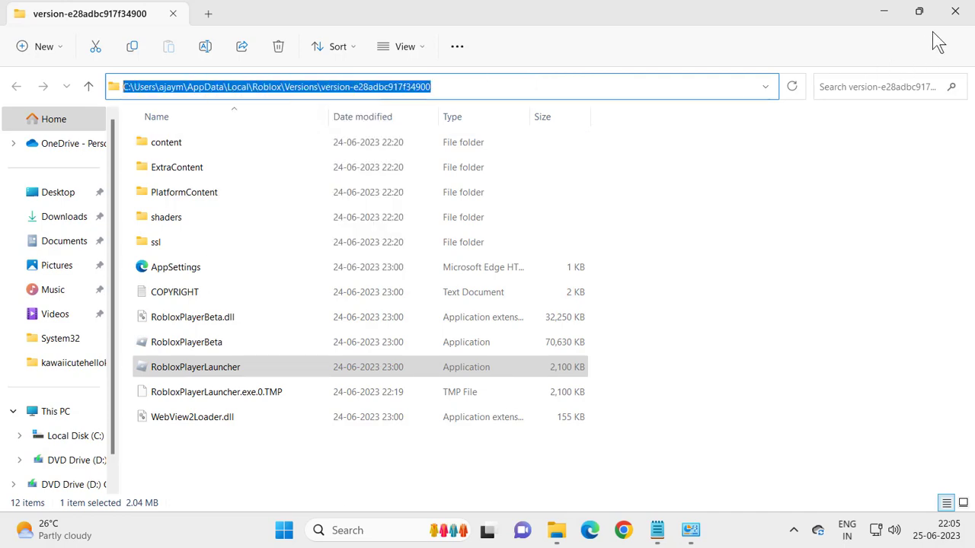
click(956, 11)
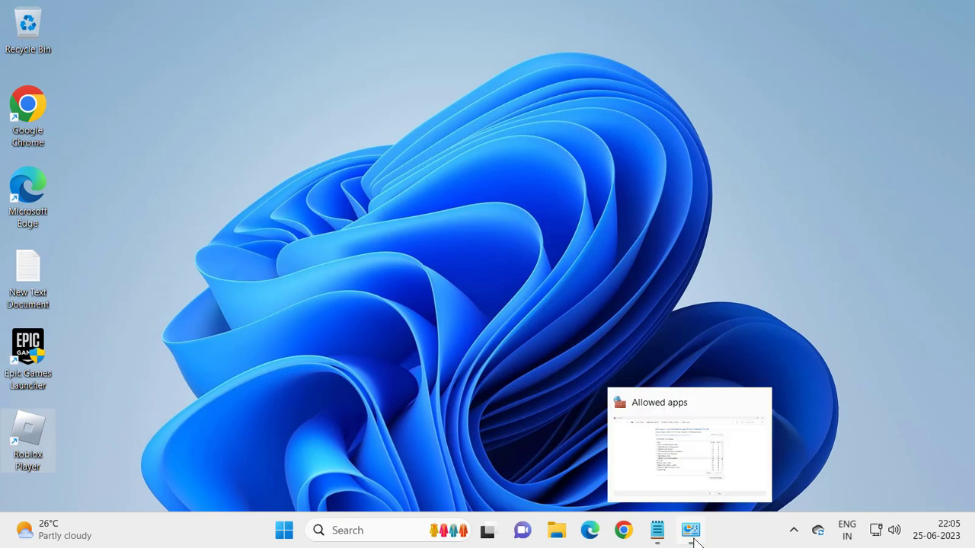
Step: In Allow another app, browse to the pasted Roblox version folder and pick RobloxPlayerLauncher
click(693, 538)
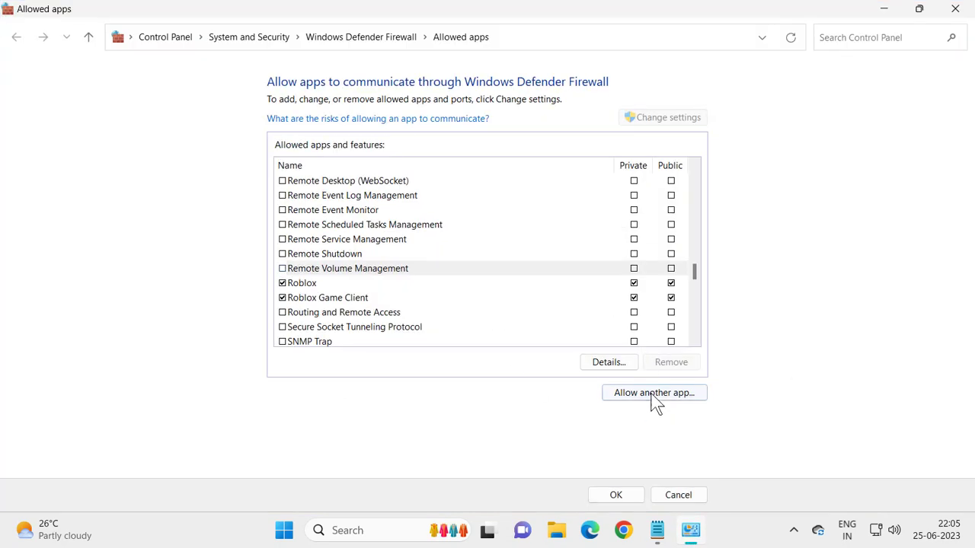
click(651, 393)
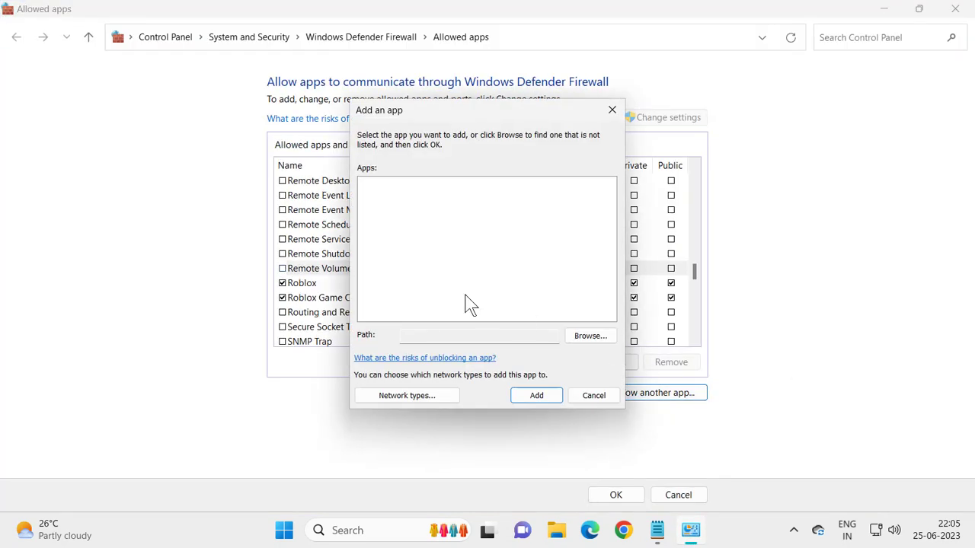
click(585, 339)
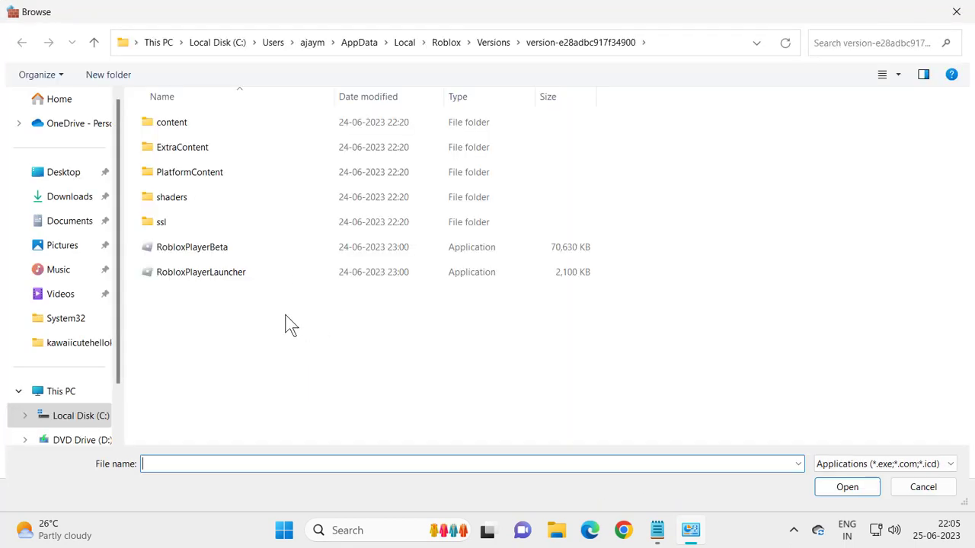
drag(678, 45, 124, 39)
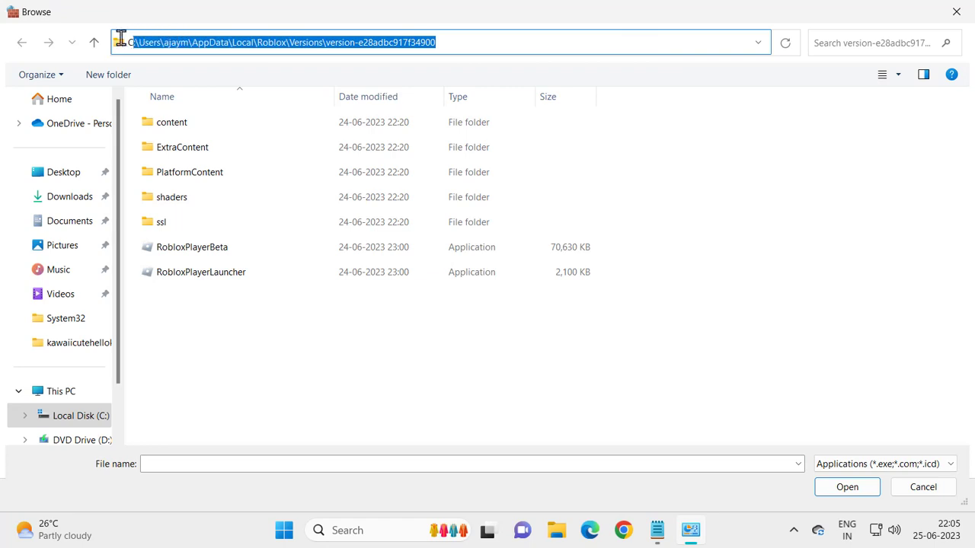
right_click(327, 39)
click(359, 99)
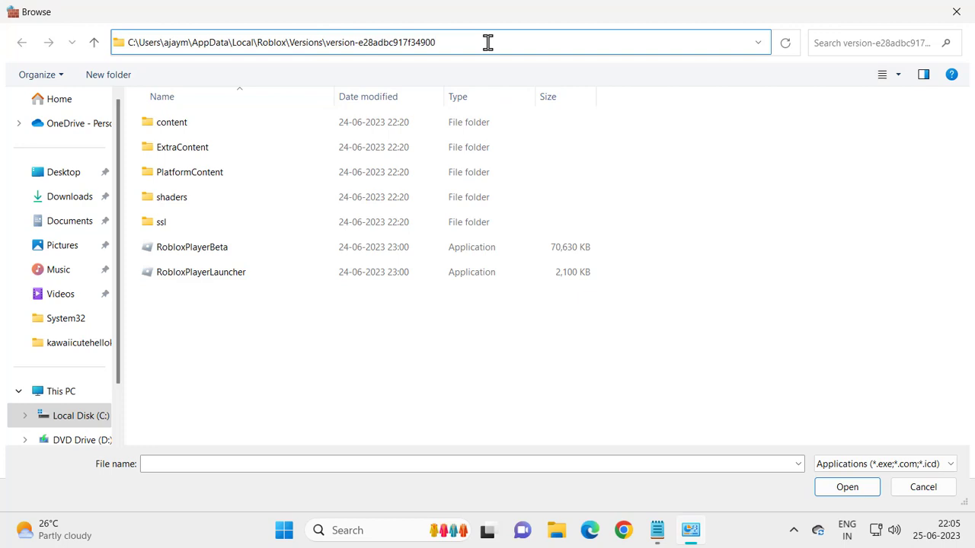
key(Return)
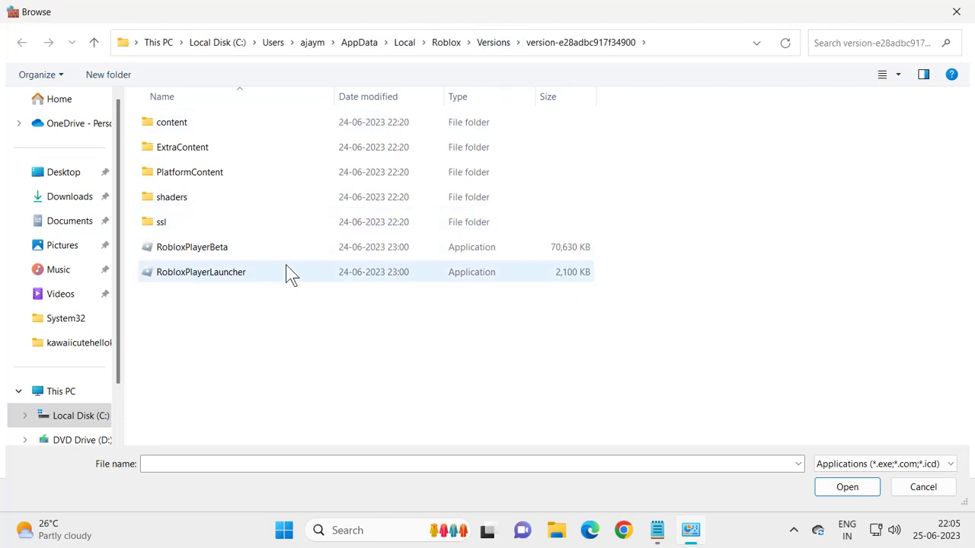
click(232, 275)
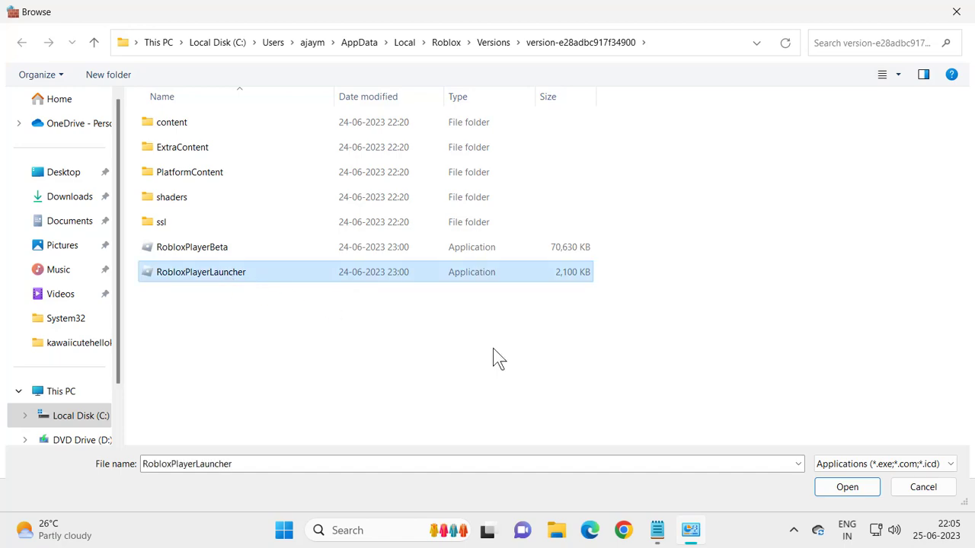
click(831, 486)
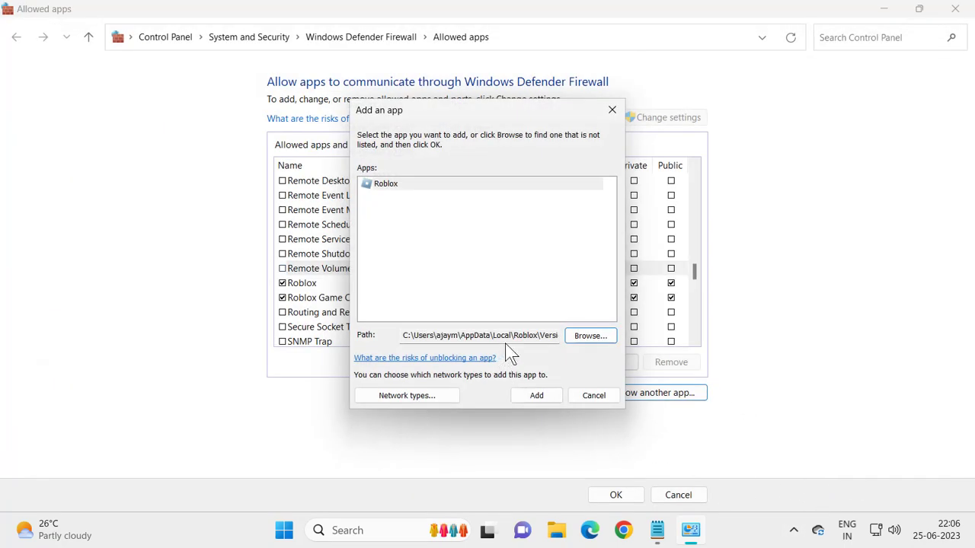
Step: Add Roblox and RobloxPlayerBeta as firewall exceptions, dismissing the already-added messages, then close the dialog
click(533, 394)
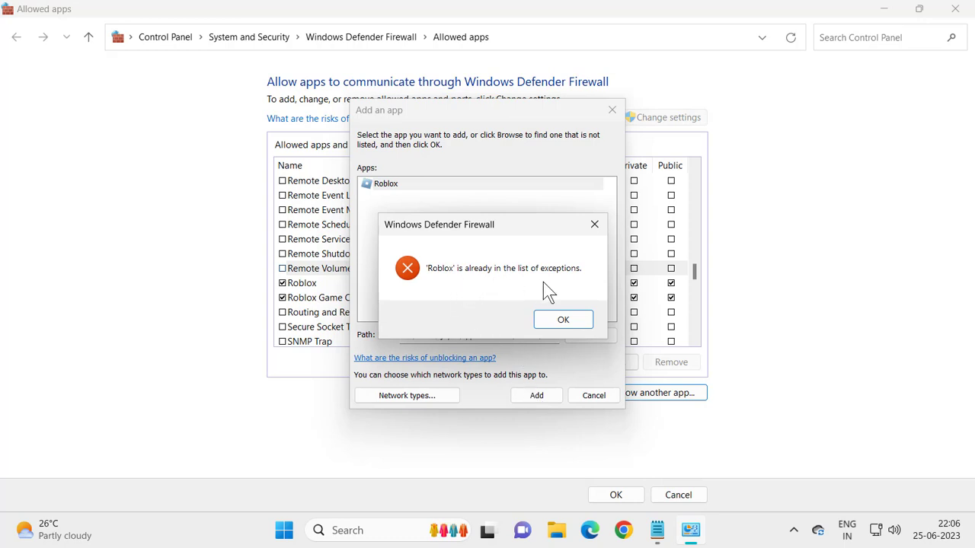
click(564, 322)
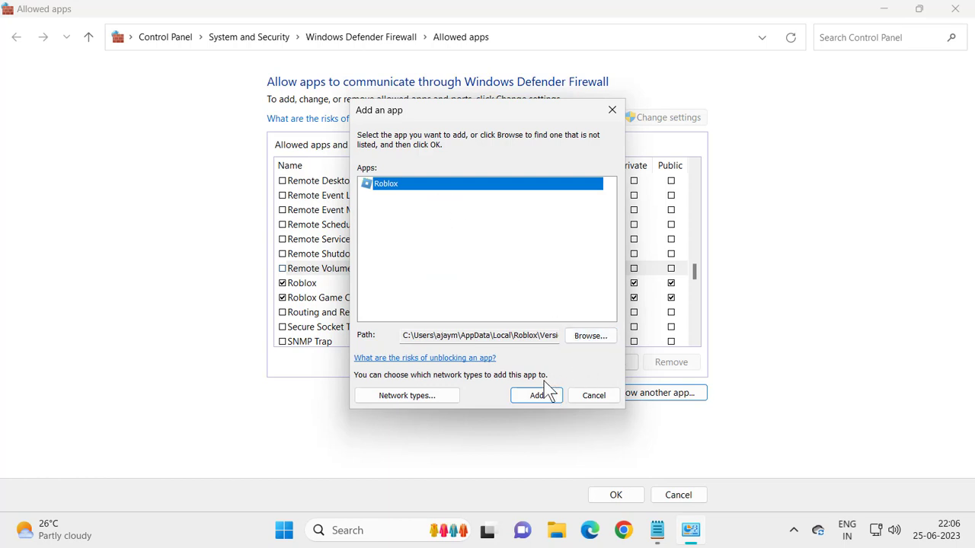
click(585, 337)
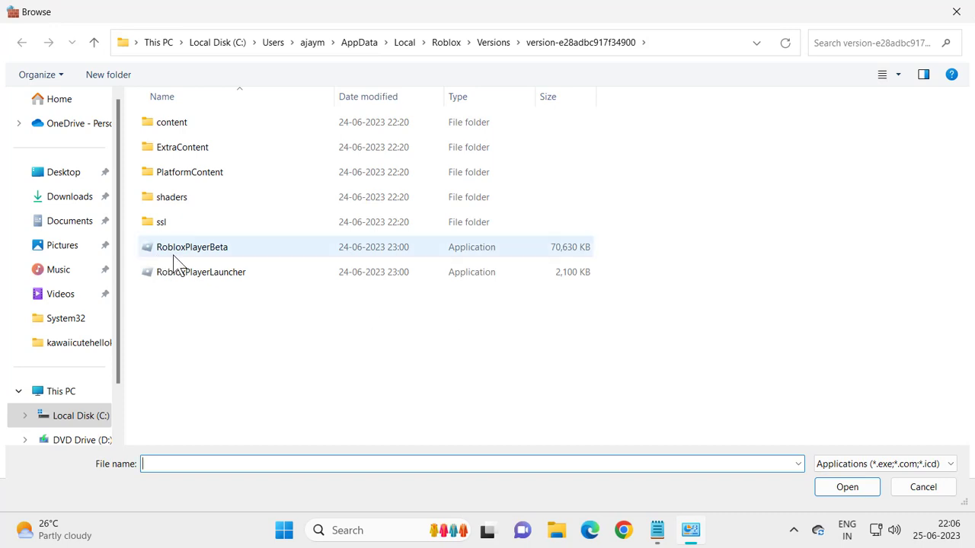
click(186, 255)
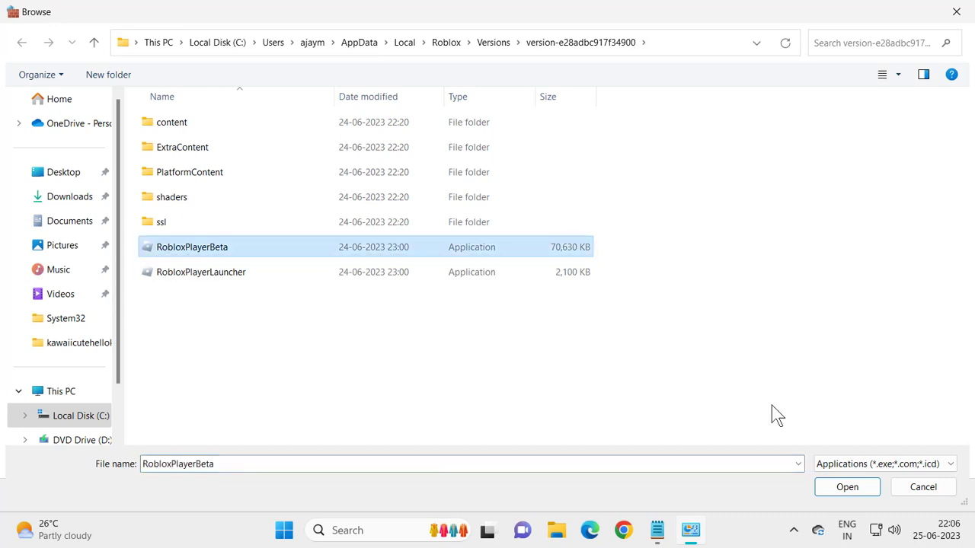
click(837, 489)
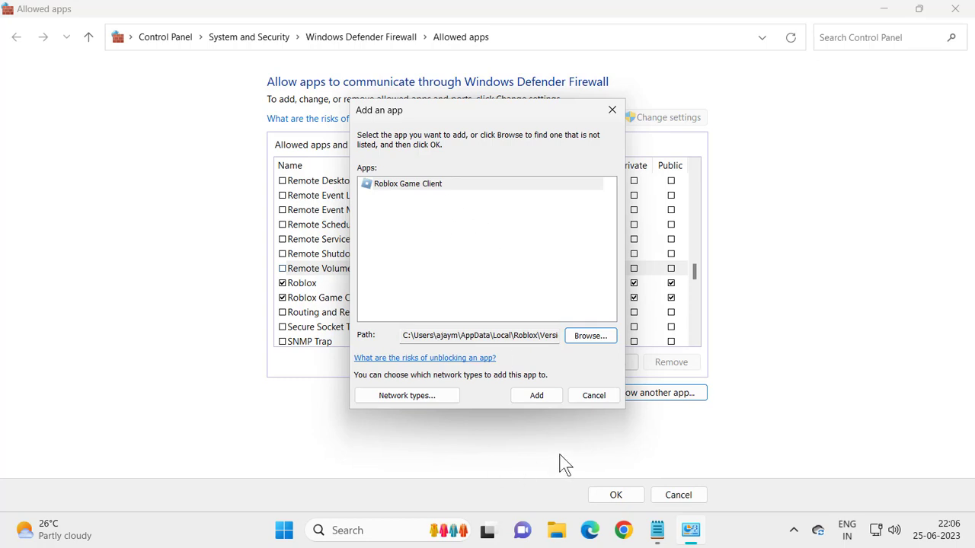
click(537, 396)
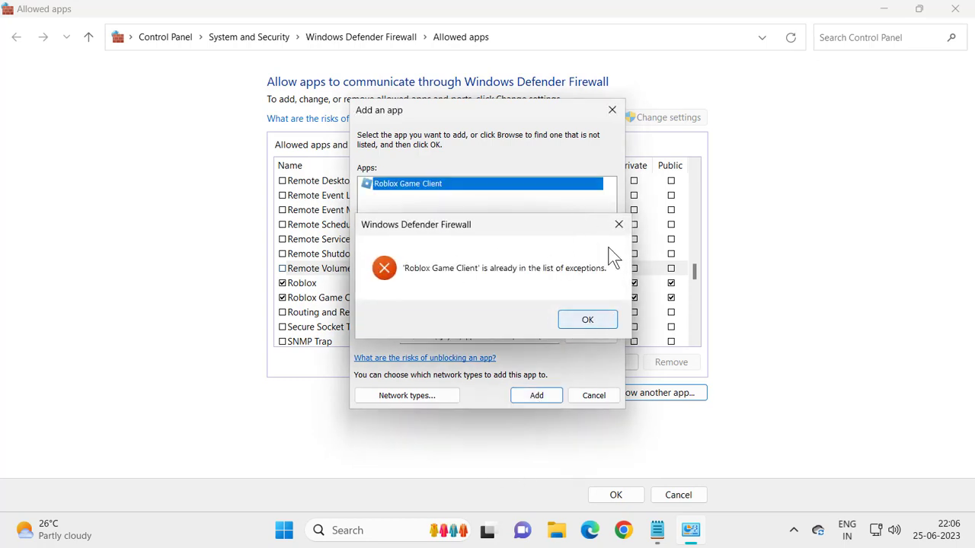
click(619, 225)
click(612, 110)
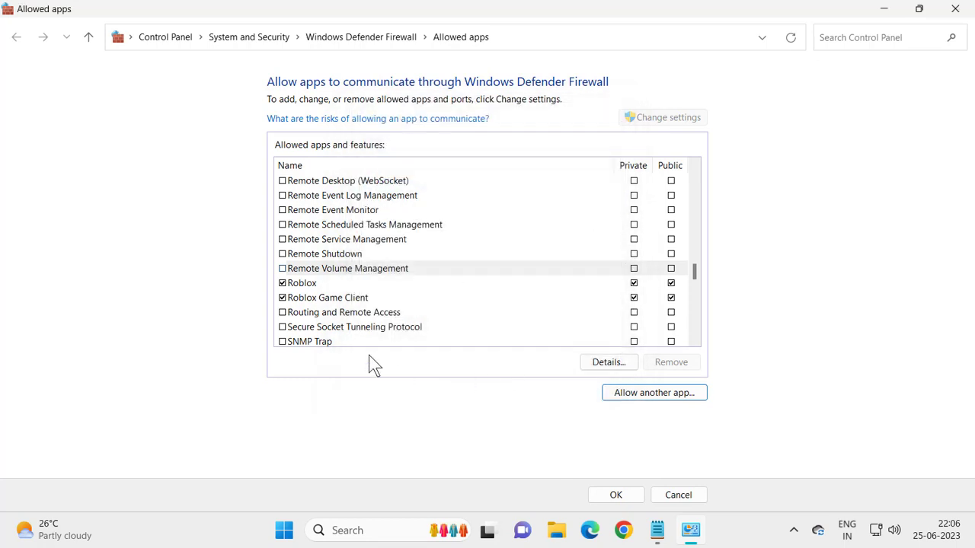
Step: Confirm Roblox and Roblox Game Client are ticked for Private and Public networks
click(332, 299)
key(Up)
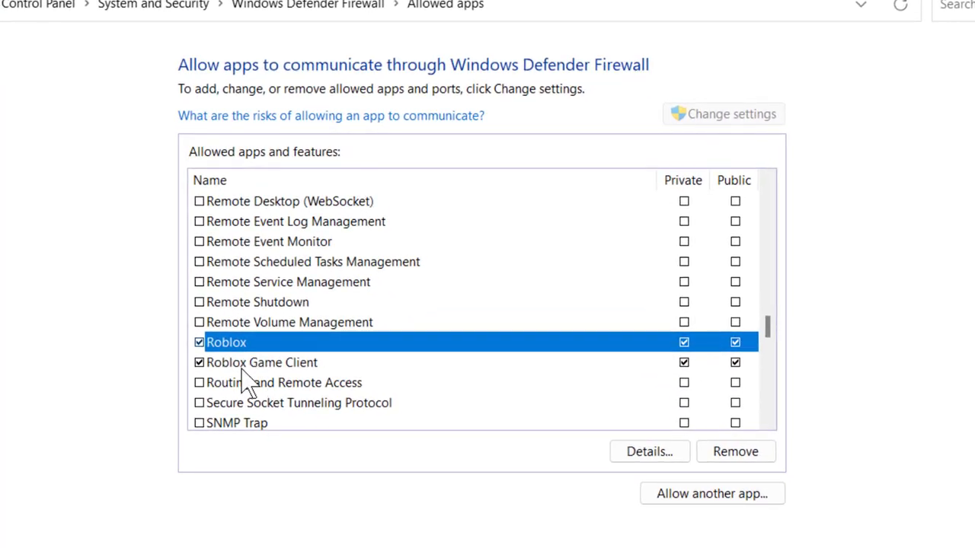
click(241, 370)
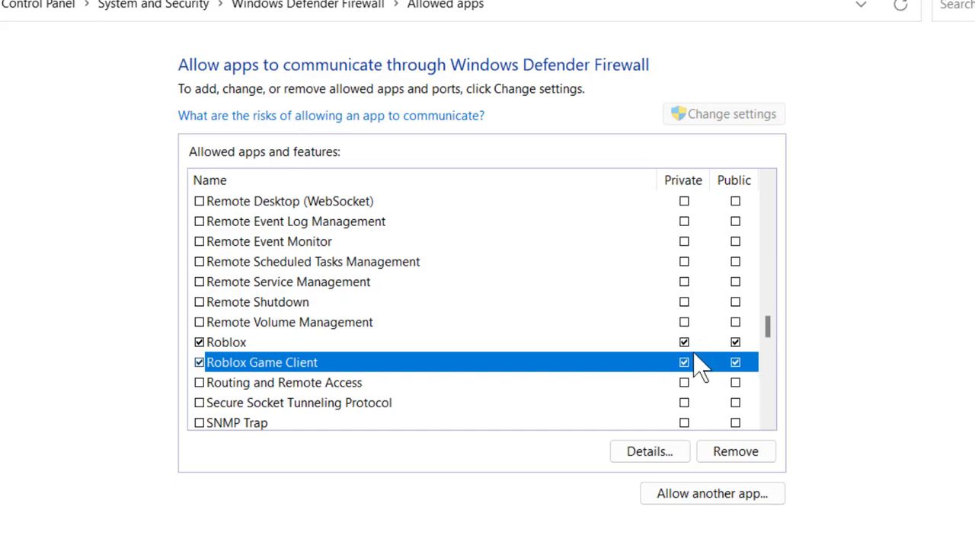
click(403, 343)
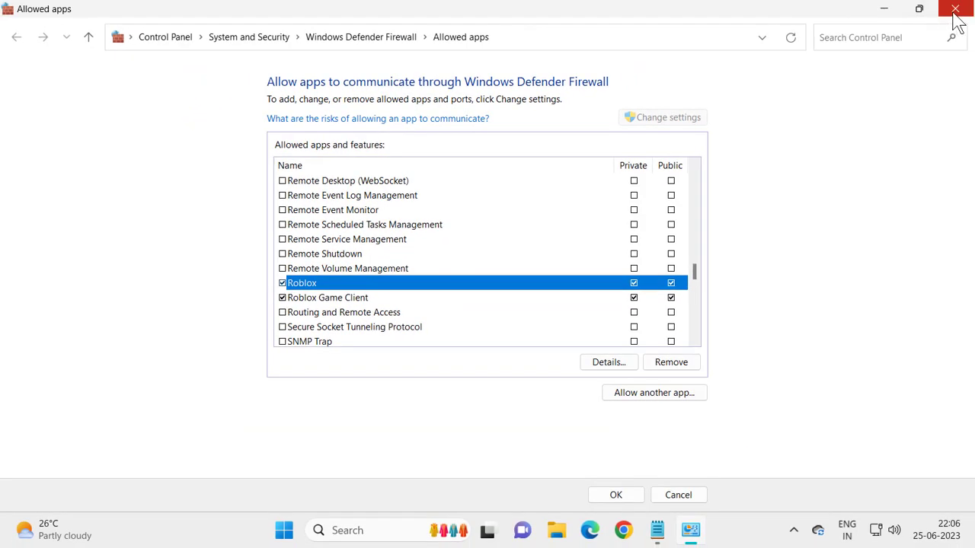
Step: Close the firewall window and set Roblox Player to run as administrator with fullscreen optimizations disabled
click(956, 10)
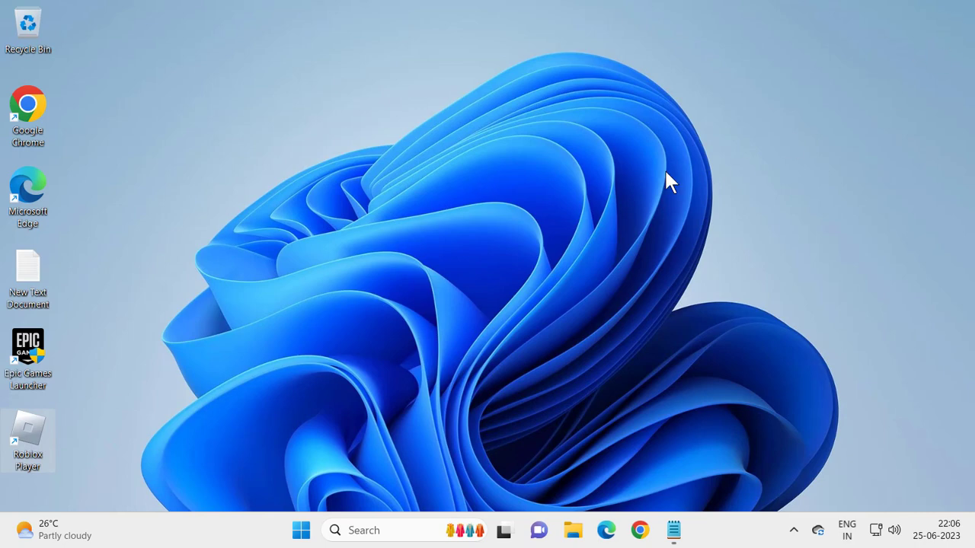
right_click(30, 453)
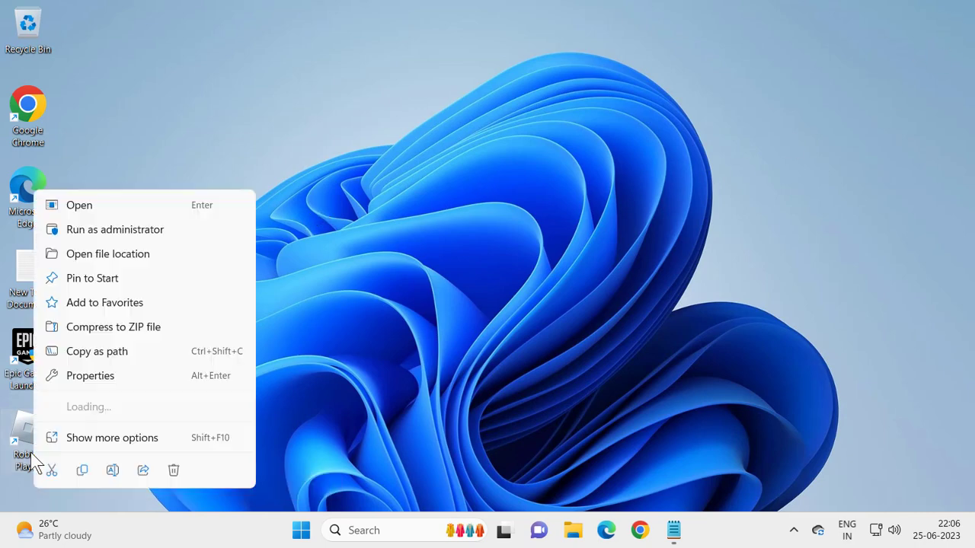
click(106, 378)
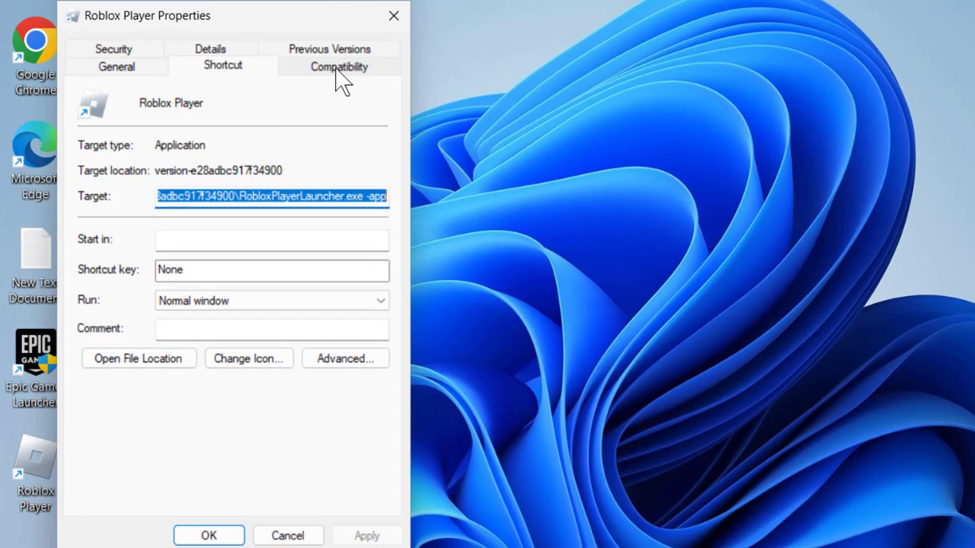
click(339, 73)
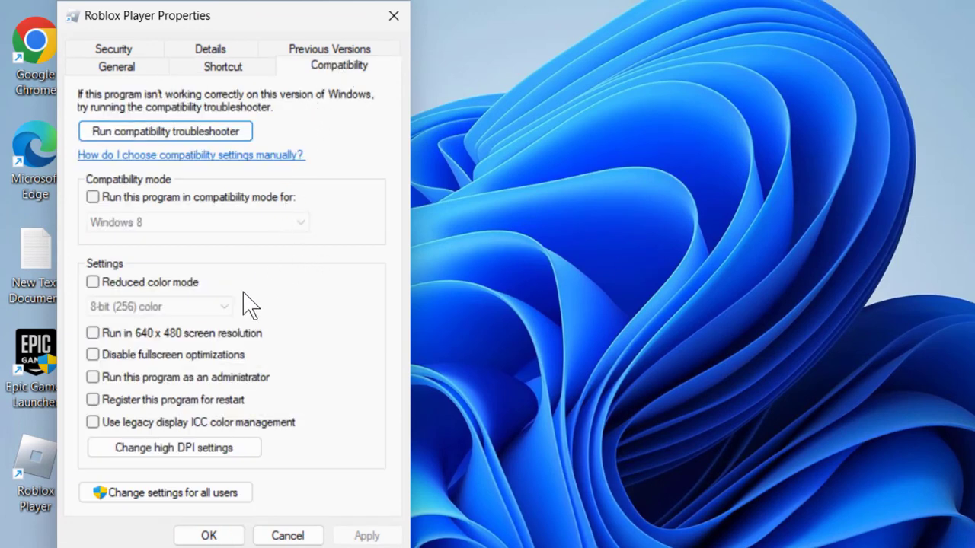
click(93, 377)
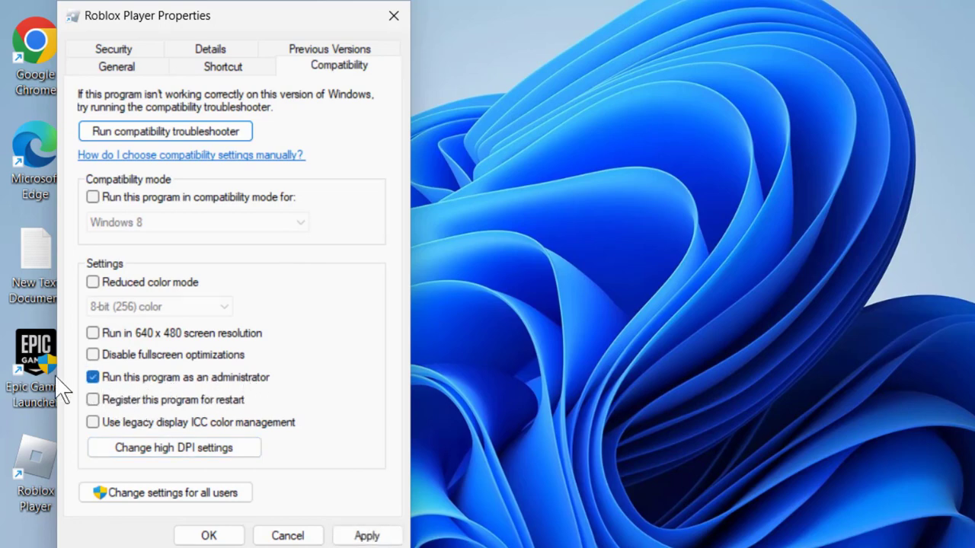
click(93, 356)
click(367, 535)
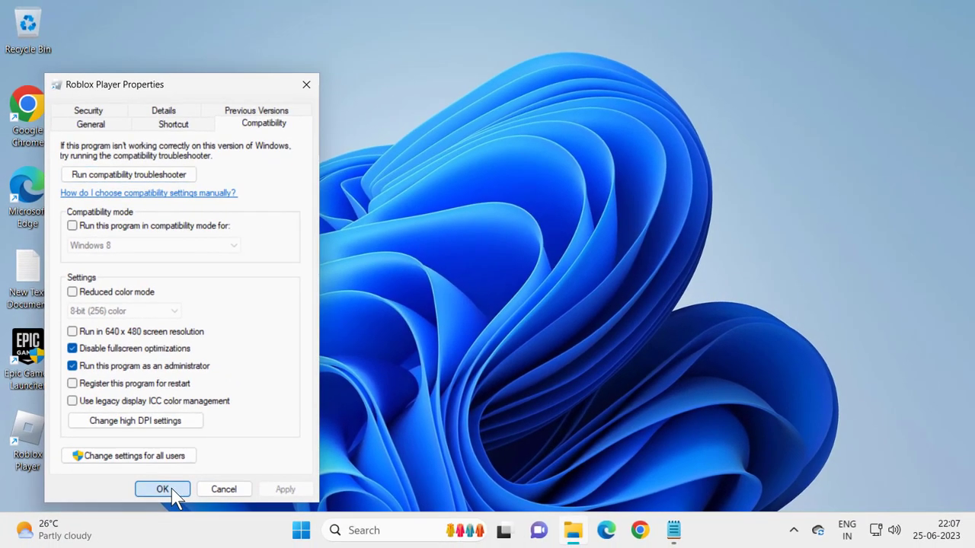
click(176, 500)
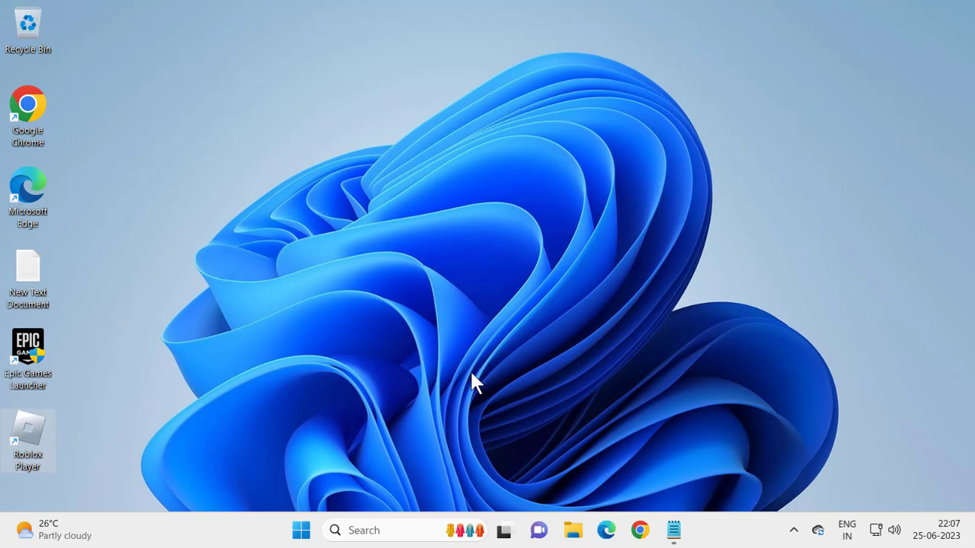
Step: Glance at the Notepad list of reset commands, then launch cmd as administrator, approving the UAC prompt
click(678, 531)
click(280, 262)
click(762, 131)
click(411, 530)
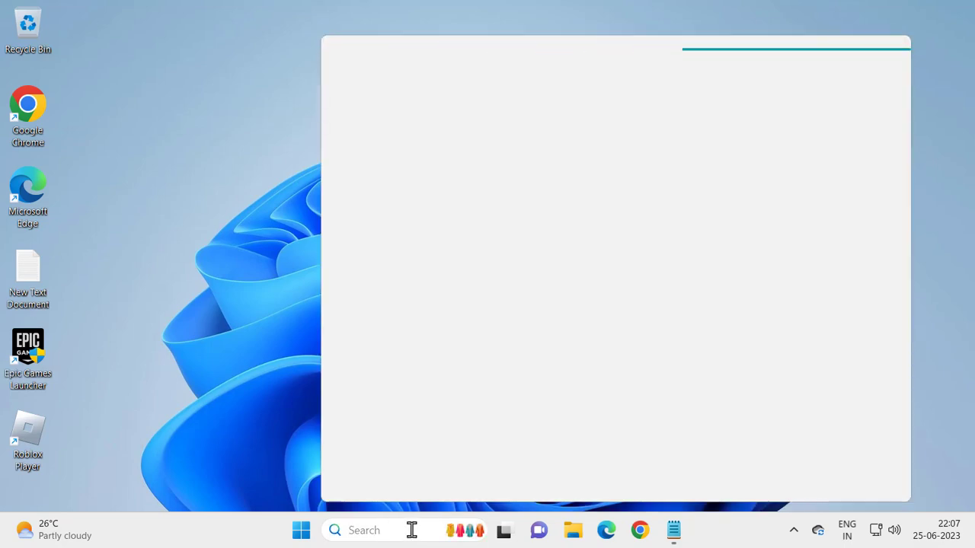
text(cmd)
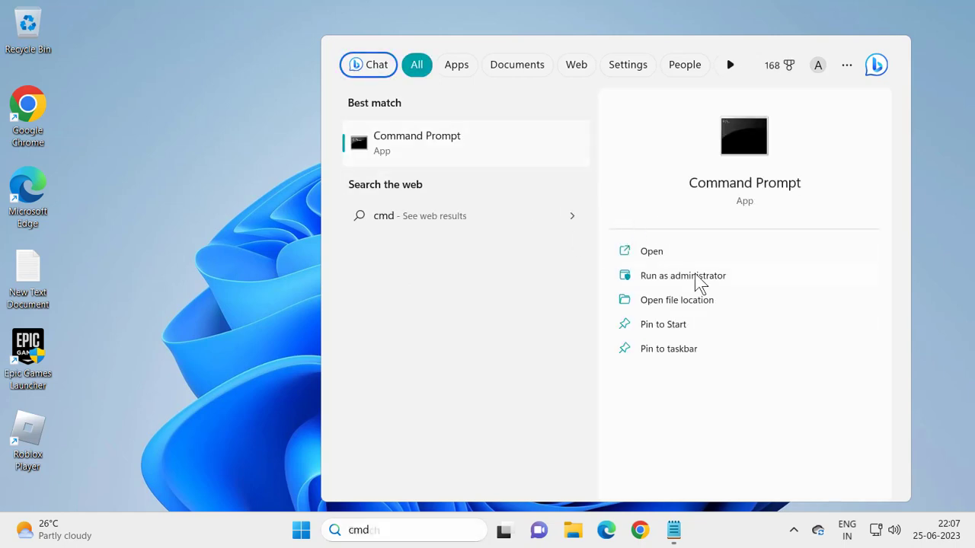
click(700, 283)
click(435, 396)
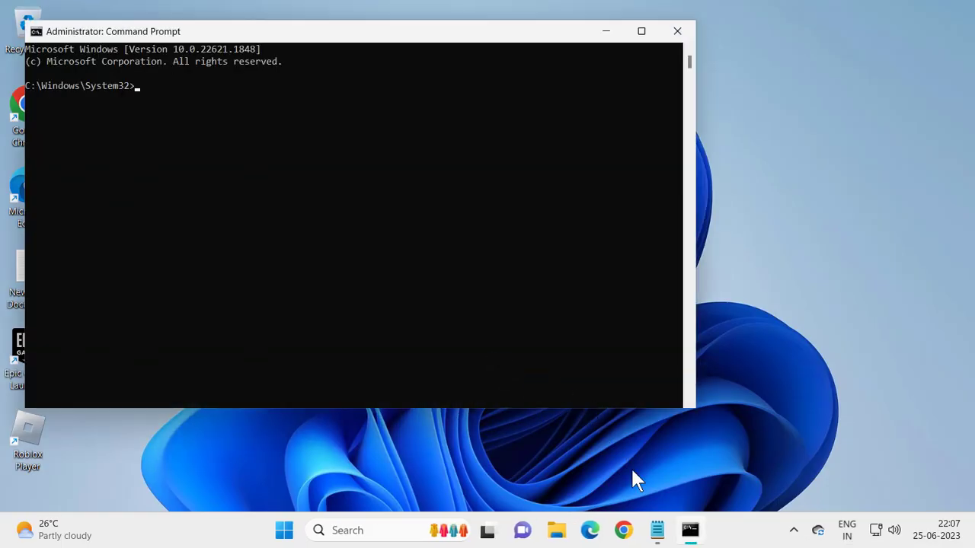
Step: Copy 'netsh int ip reset' from Notepad and run it in the admin Command Prompt
click(656, 530)
drag(262, 210, 146, 210)
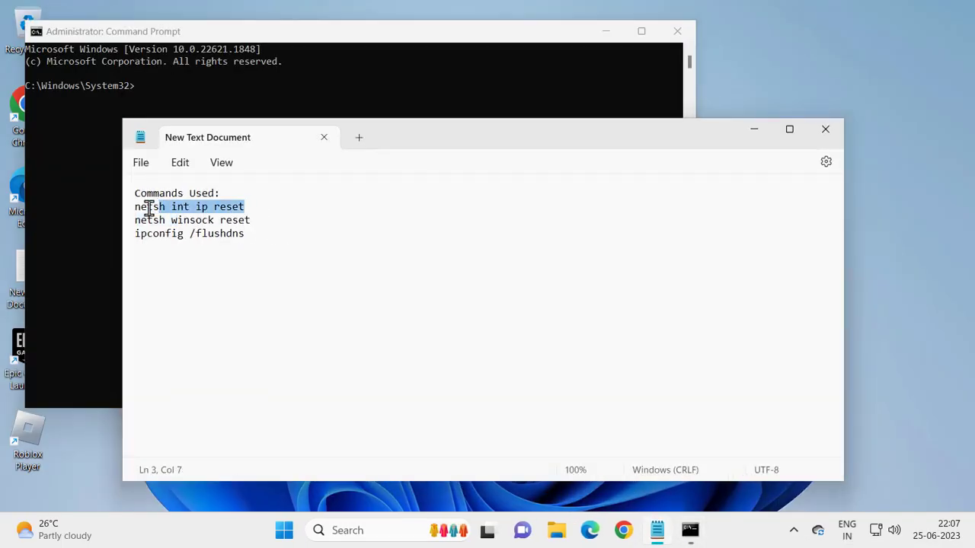
right_click(136, 207)
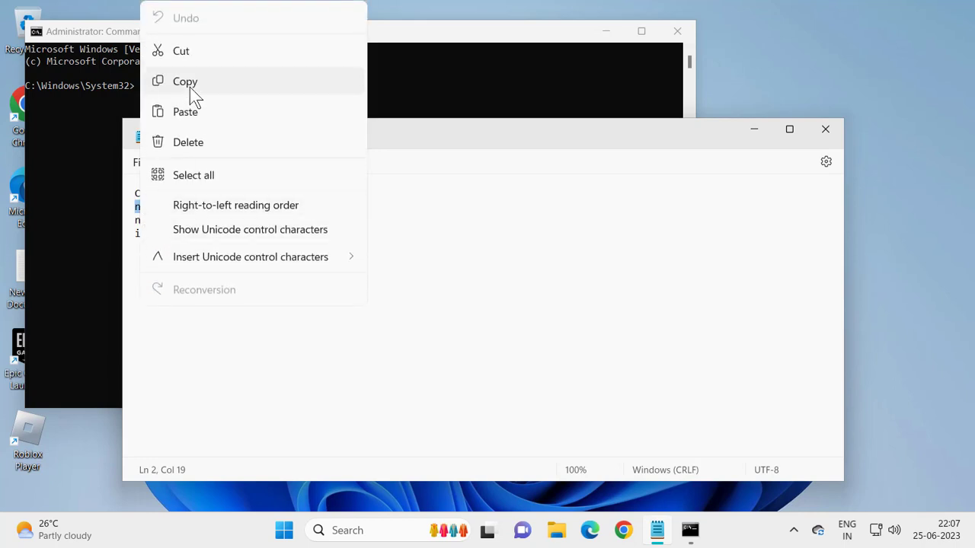
click(190, 82)
click(754, 130)
right_click(374, 38)
mouse_move(395, 145)
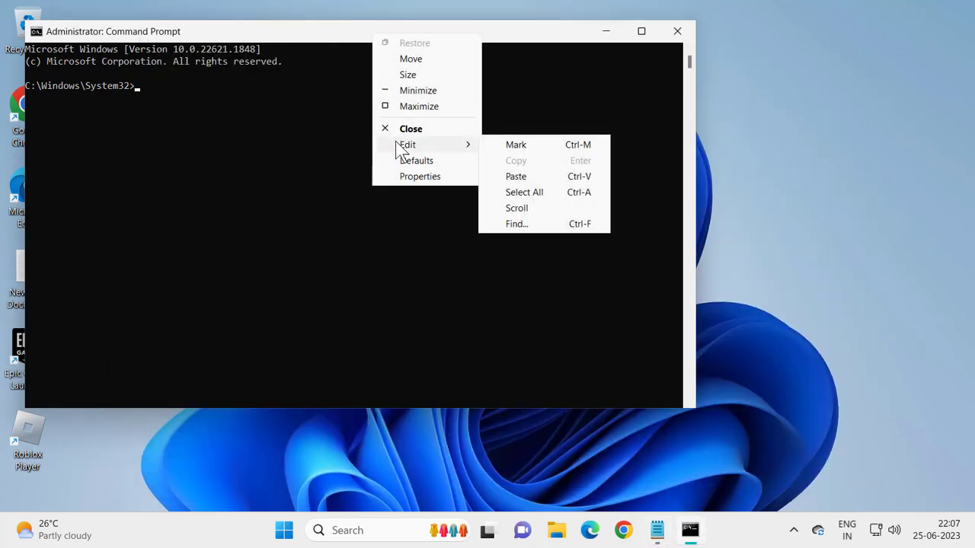
click(507, 178)
key(Return)
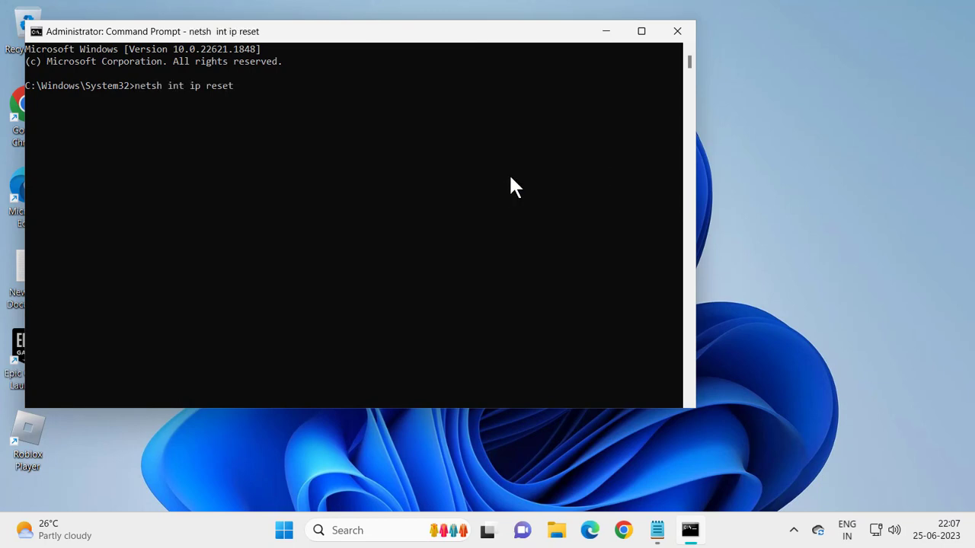
Step: Run 'netsh winsock reset' in Command Prompt, pasted from the Notepad list
click(657, 530)
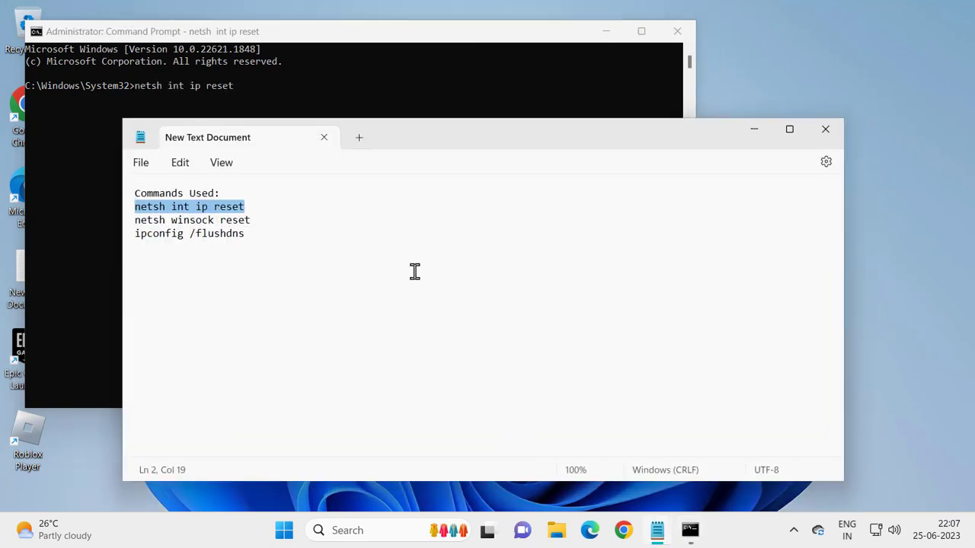
triple_click(283, 225)
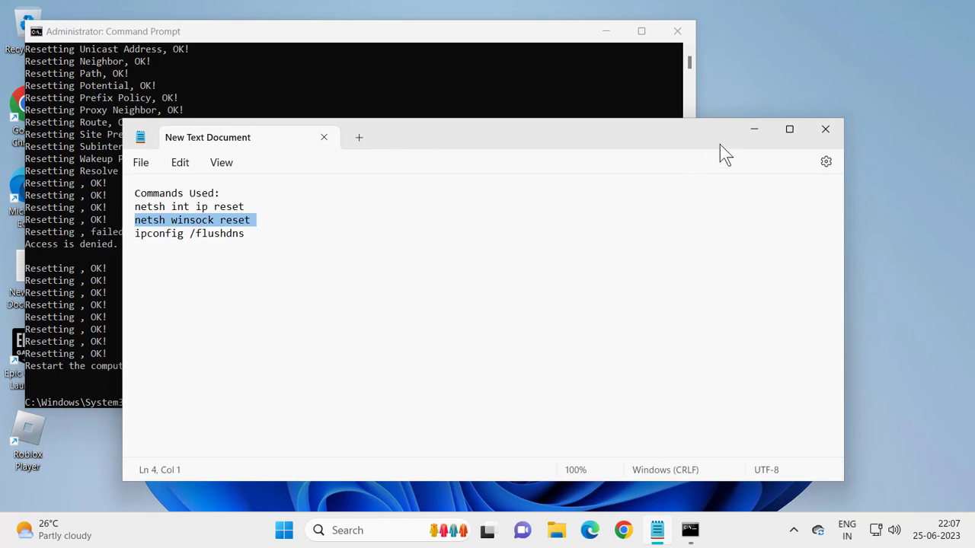
key(super+Down)
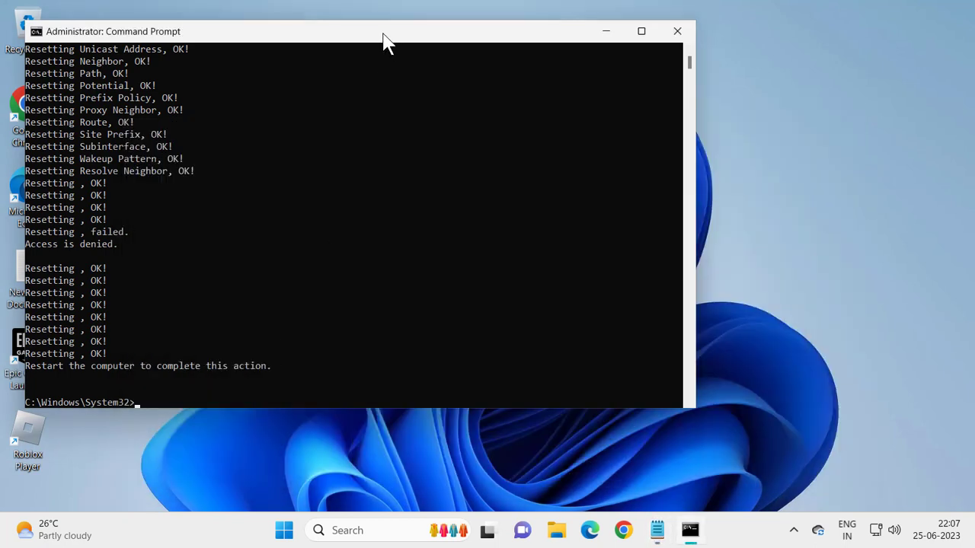
right_click(348, 260)
key(Return)
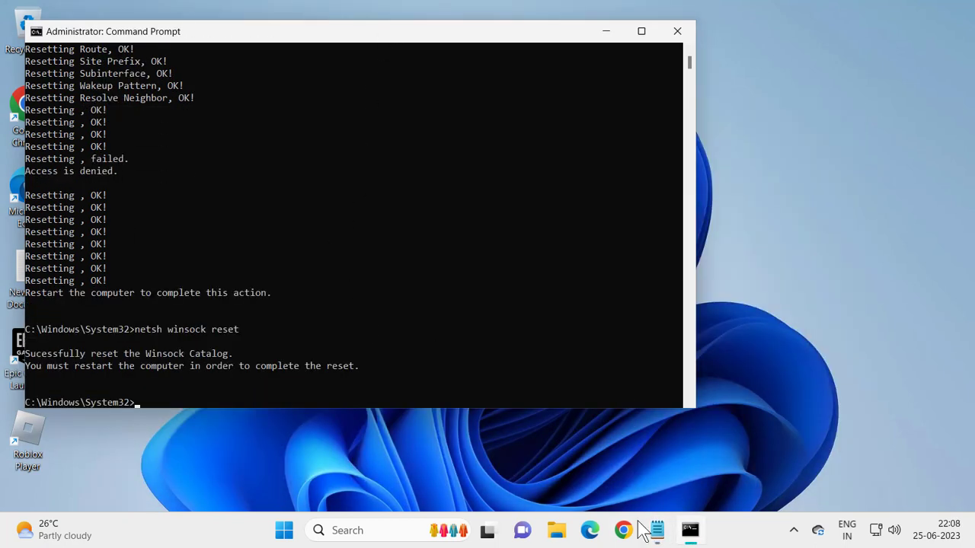
Step: Run 'ipconfig /flushdns' from the Notepad list to flush the DNS Resolver Cache
click(658, 530)
click(294, 233)
triple_click(294, 234)
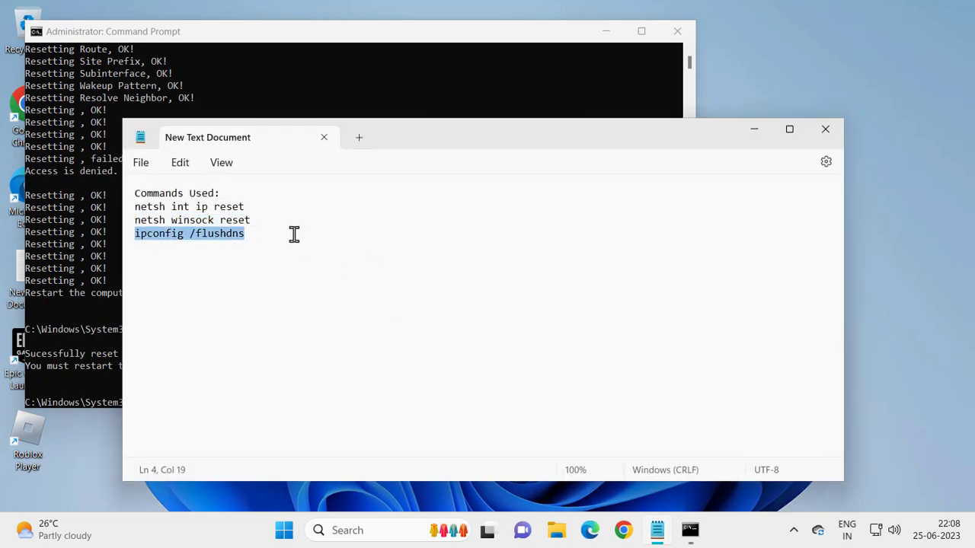
click(767, 129)
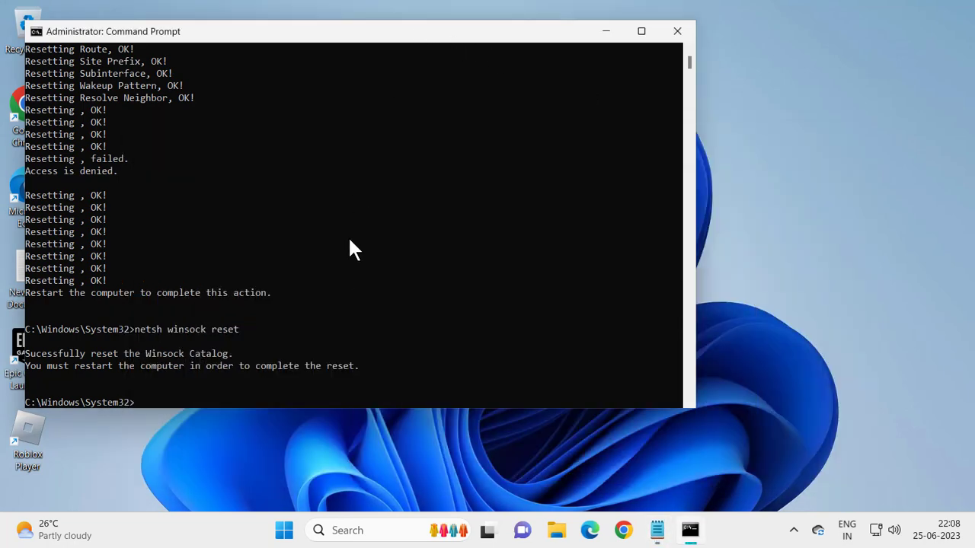
right_click(354, 239)
key(Return)
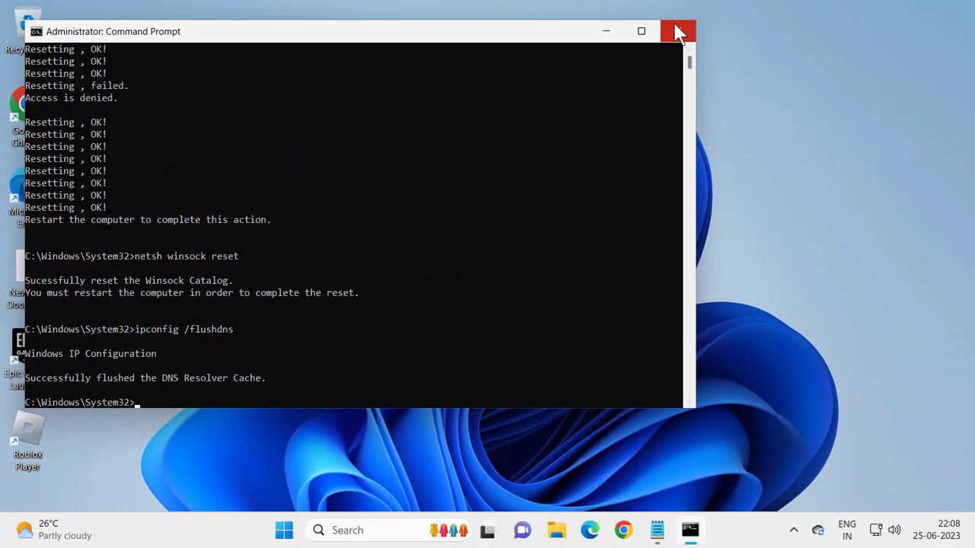
Step: Close the Administrator Command Prompt window and the Notepad commands list
click(678, 32)
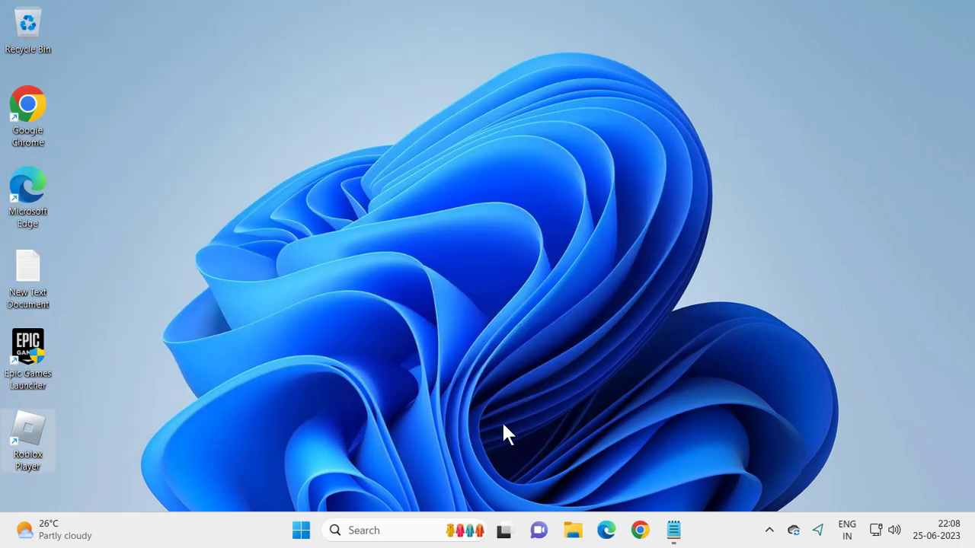
click(673, 531)
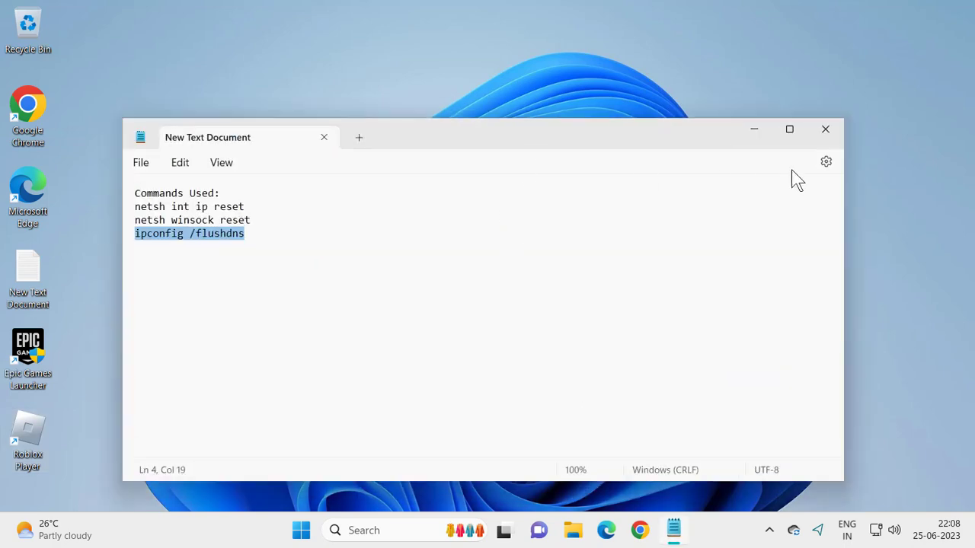
click(825, 130)
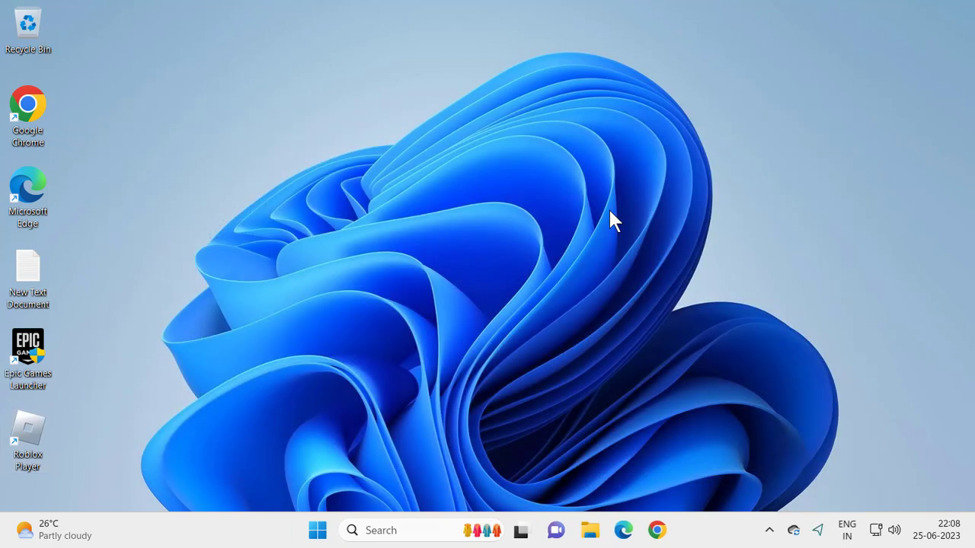